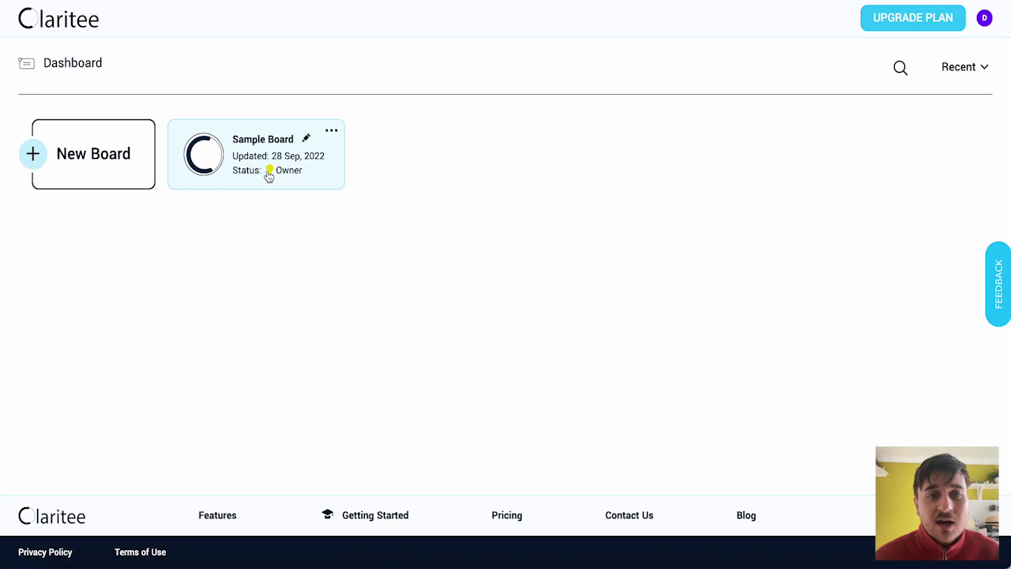
# Open the Website Sample Project from the Sample Board to reach its Home Page card
pyautogui.click(269, 175)
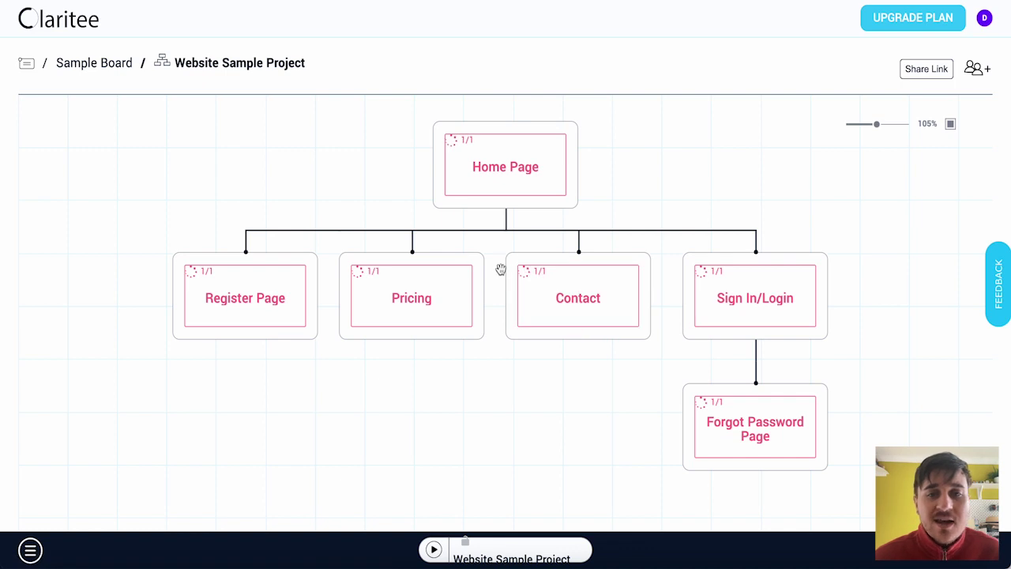
pyautogui.moveTo(519, 189)
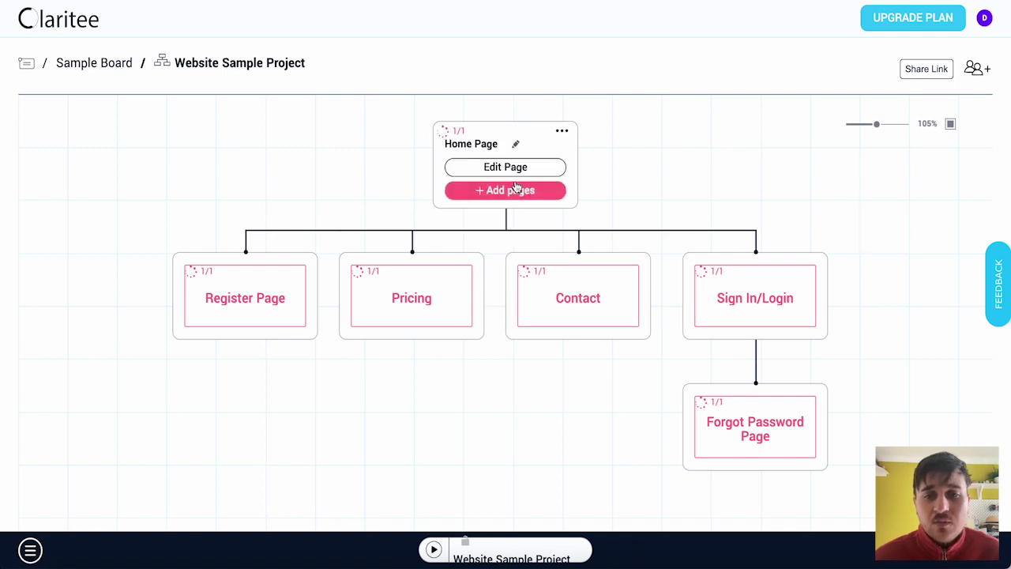
pyautogui.click(519, 170)
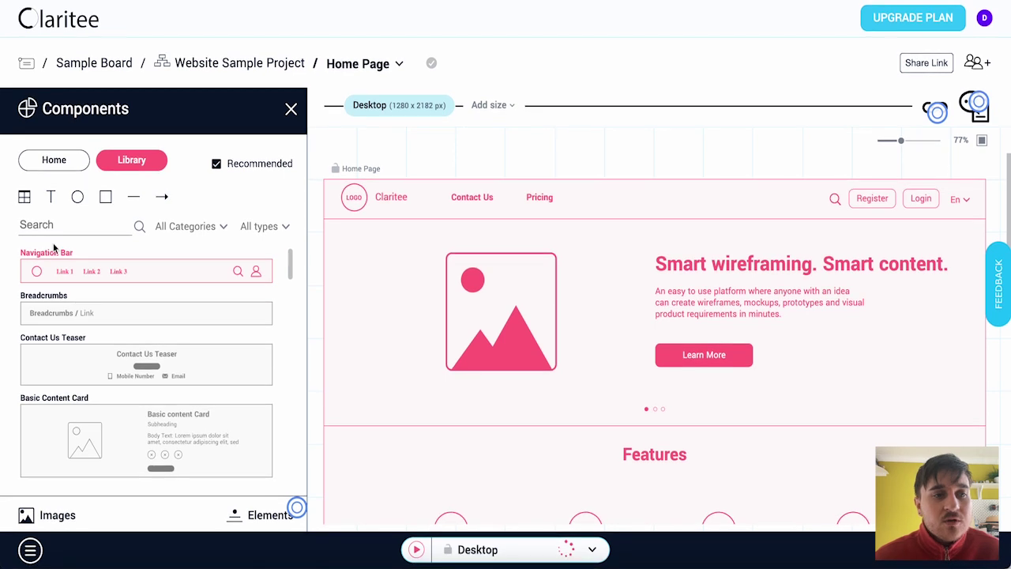
pyautogui.click(25, 199)
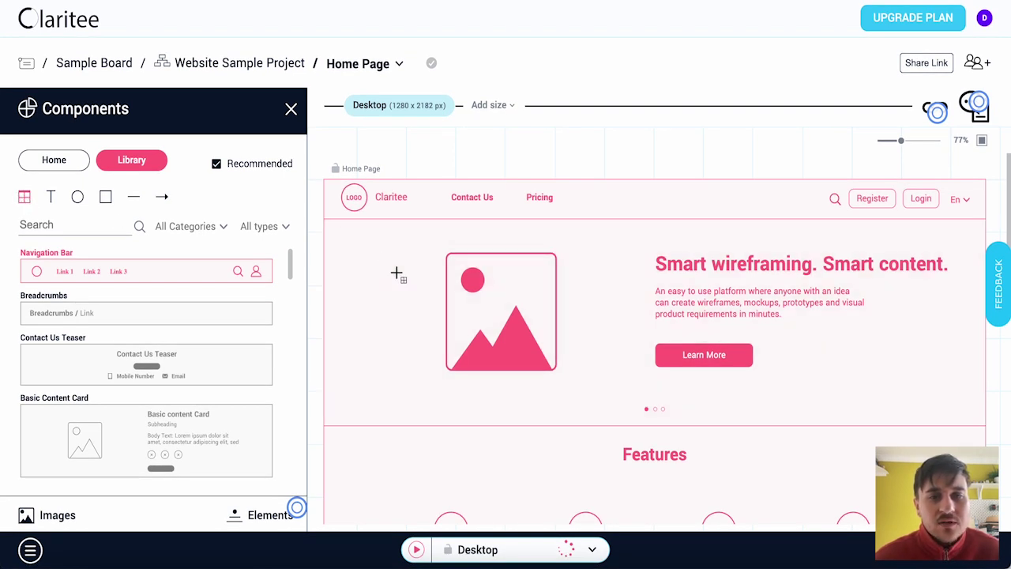
pyautogui.click(50, 197)
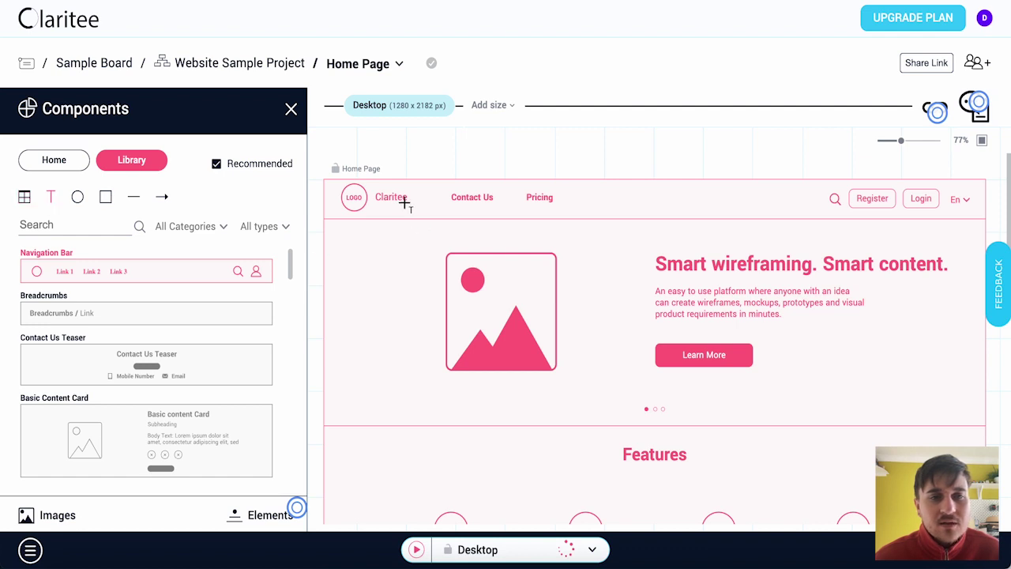
pyautogui.press('Escape')
pyautogui.write('hhh')
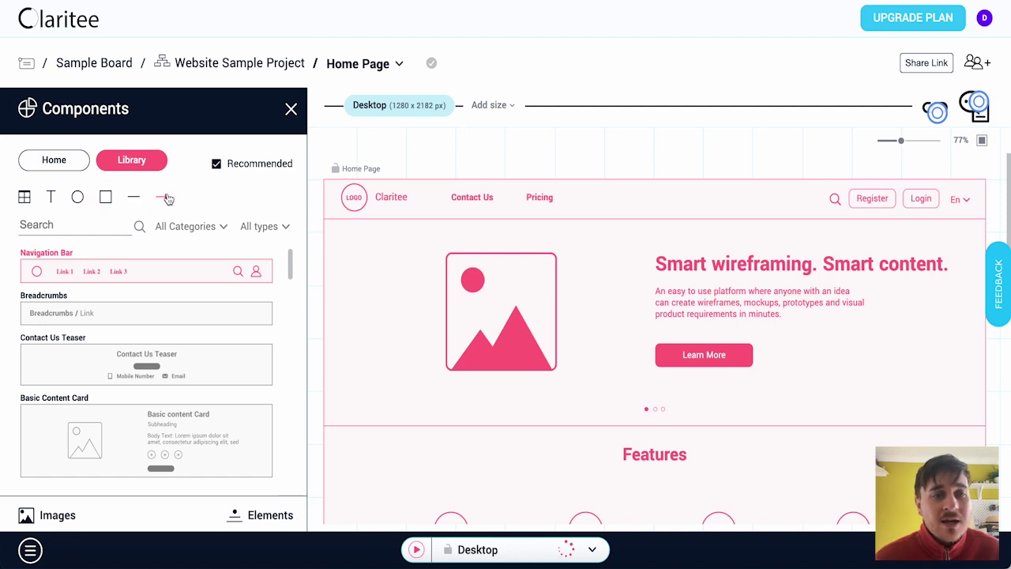
pyautogui.click(60, 223)
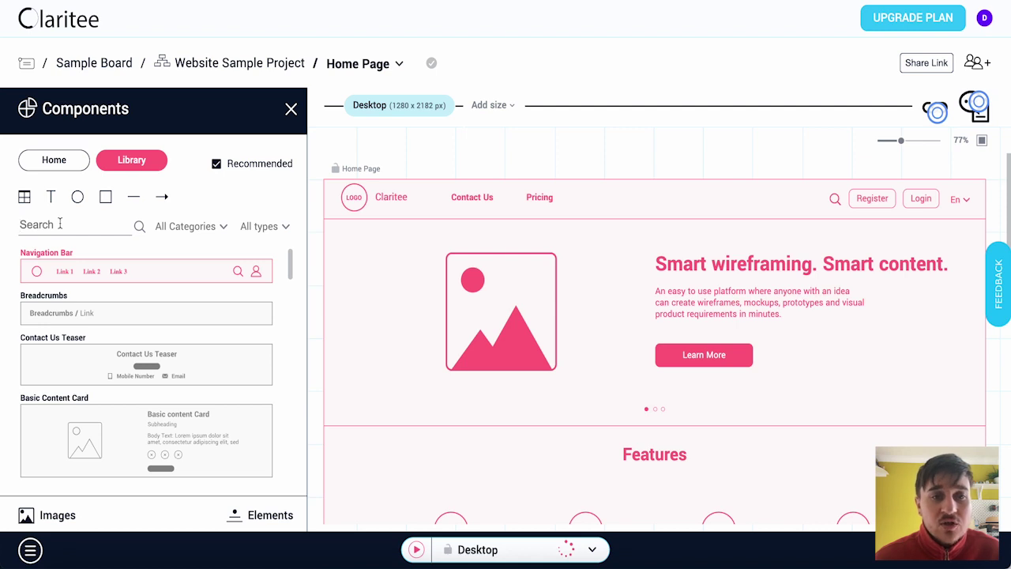
pyautogui.scroll(-1, 168, 294)
pyautogui.scroll(1, 204, 326)
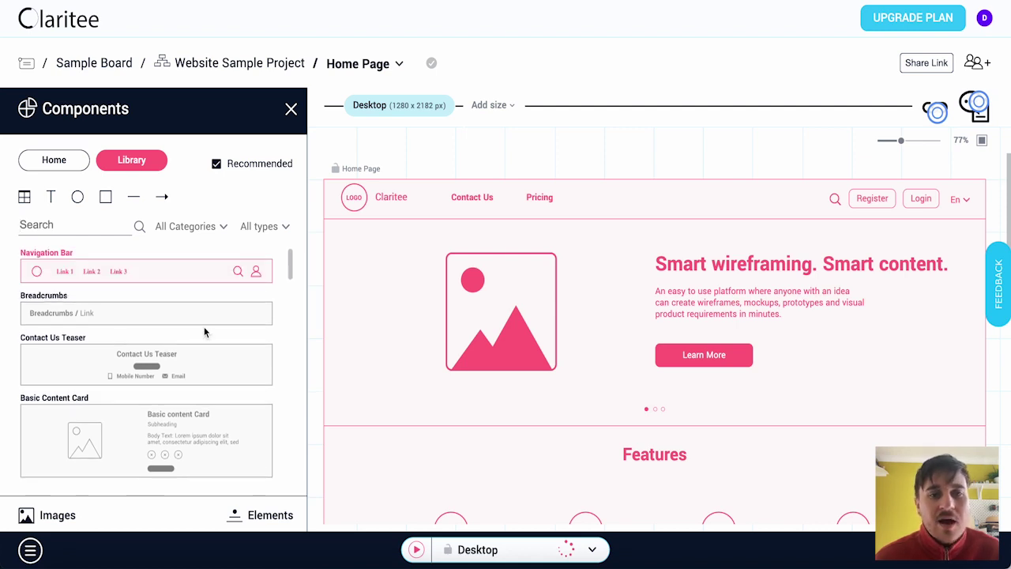
# Drop a second Navigation Bar below the Home Page header, then delete that duplicate bar
pyautogui.moveTo(154, 273); pyautogui.dragTo(385, 226)
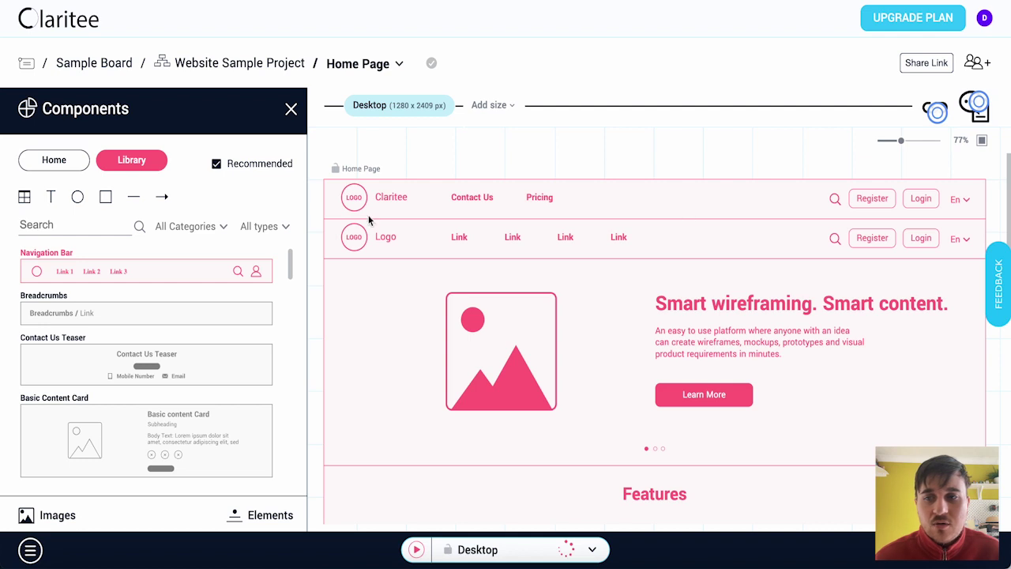
pyautogui.click(341, 199)
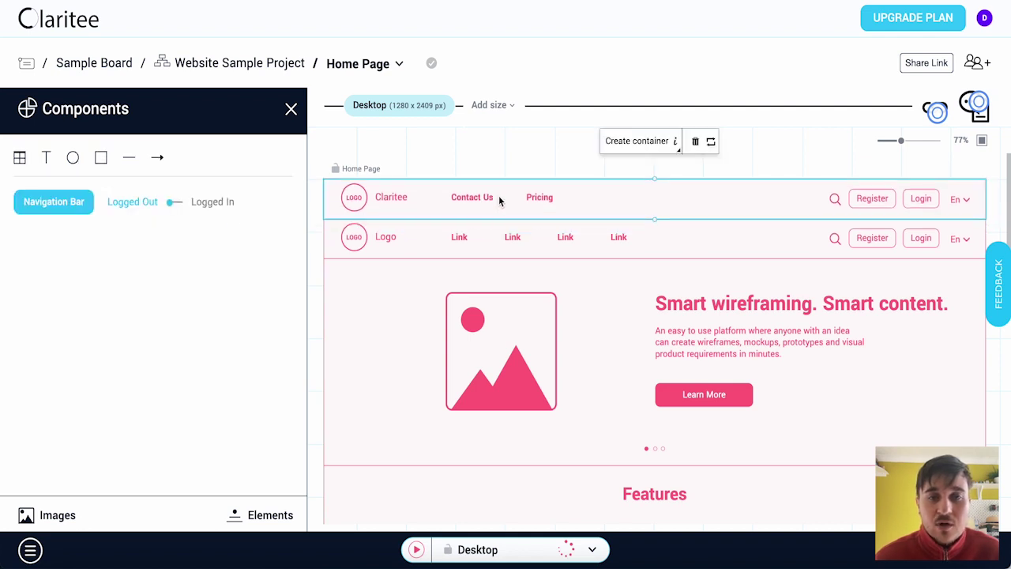
pyautogui.click(433, 240)
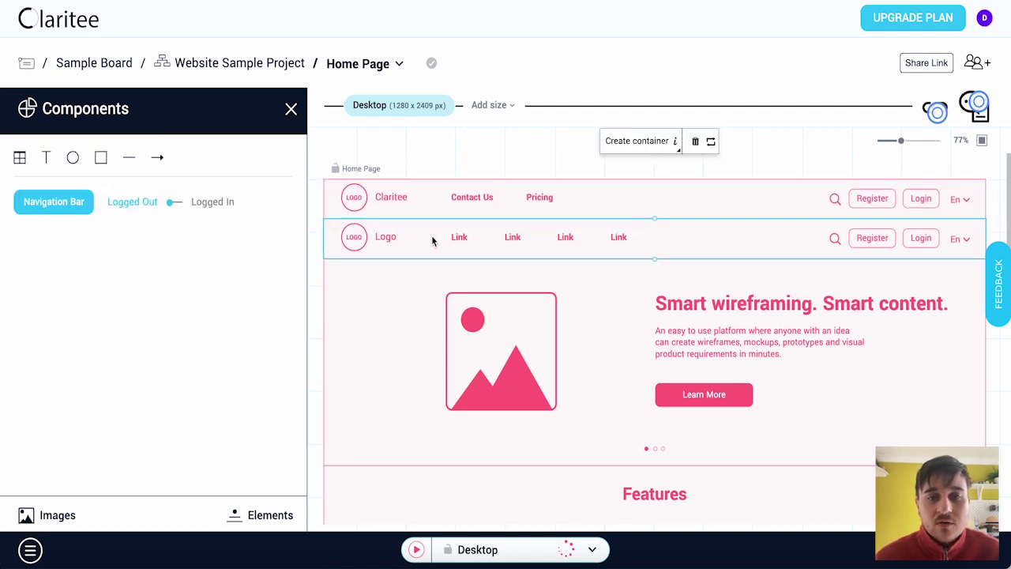
pyautogui.press('Delete')
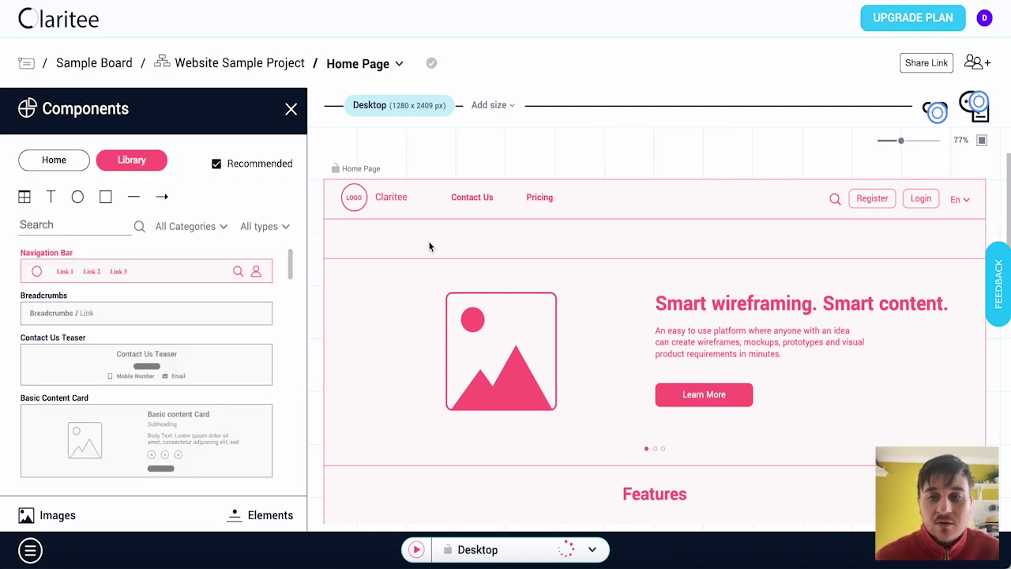
pyautogui.scroll(-1, 116, 300)
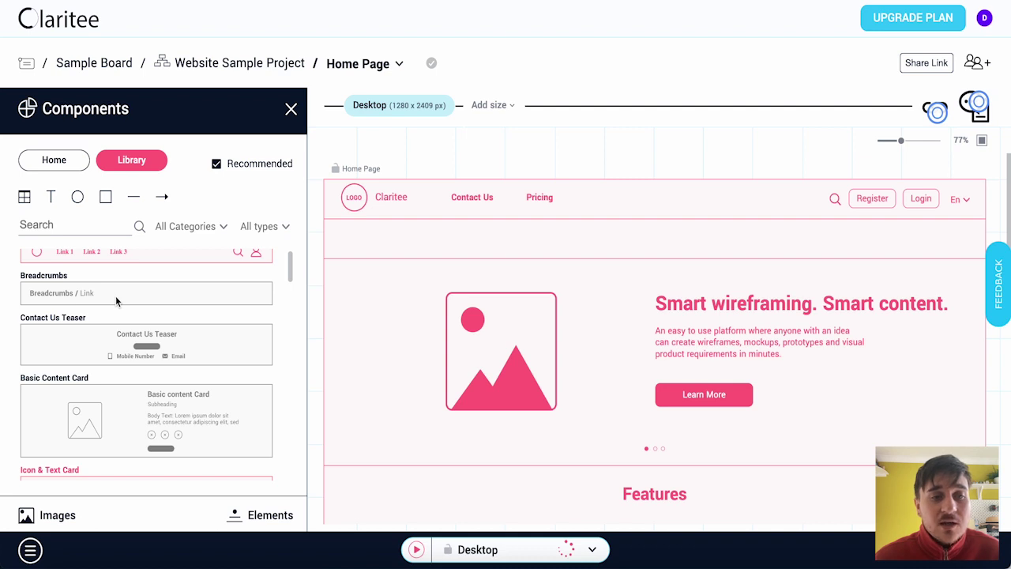
pyautogui.scroll(-2, 115, 300)
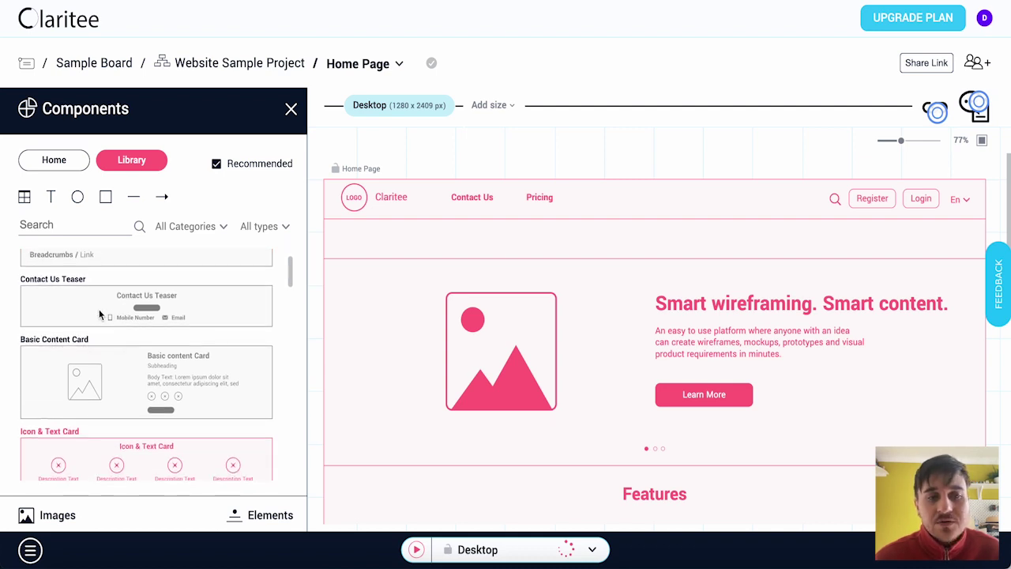
# Place the Contact Us Teaser at the top of the Home Page canvas and scroll the library
pyautogui.moveTo(92, 310); pyautogui.dragTo(634, 205)
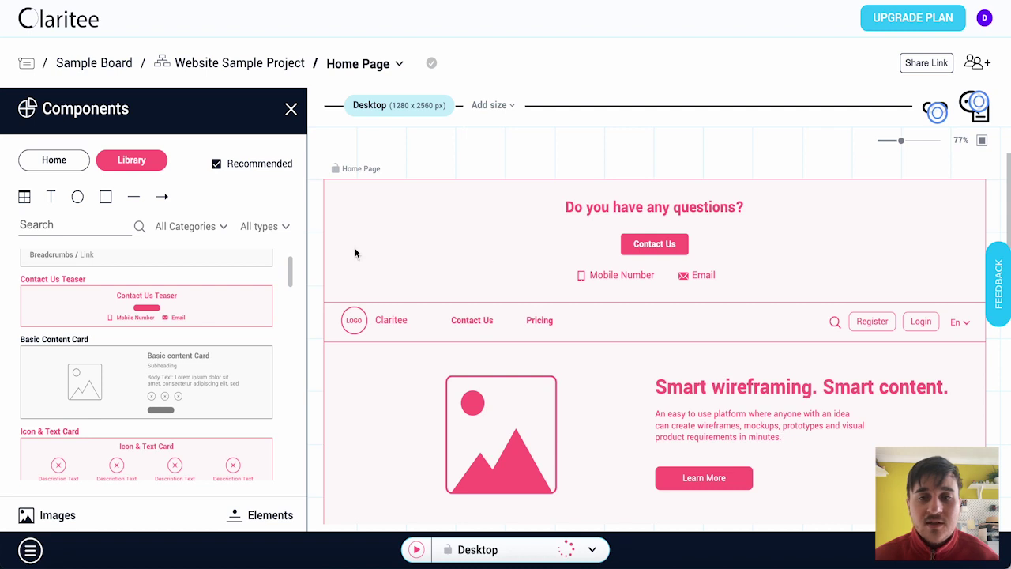
pyautogui.scroll(-1, 153, 297)
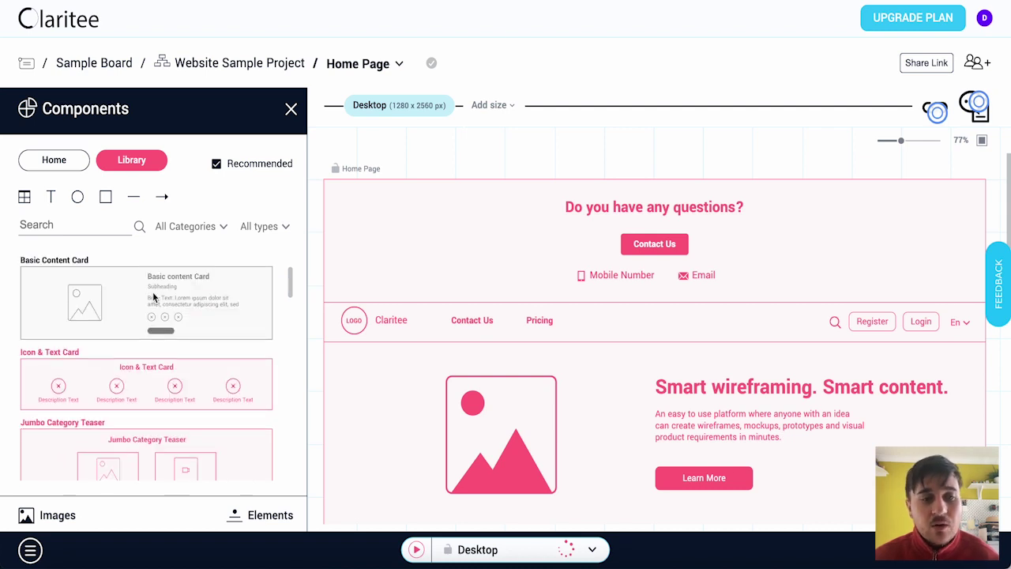
pyautogui.scroll(-1, 153, 297)
pyautogui.scroll(-1, 94, 297)
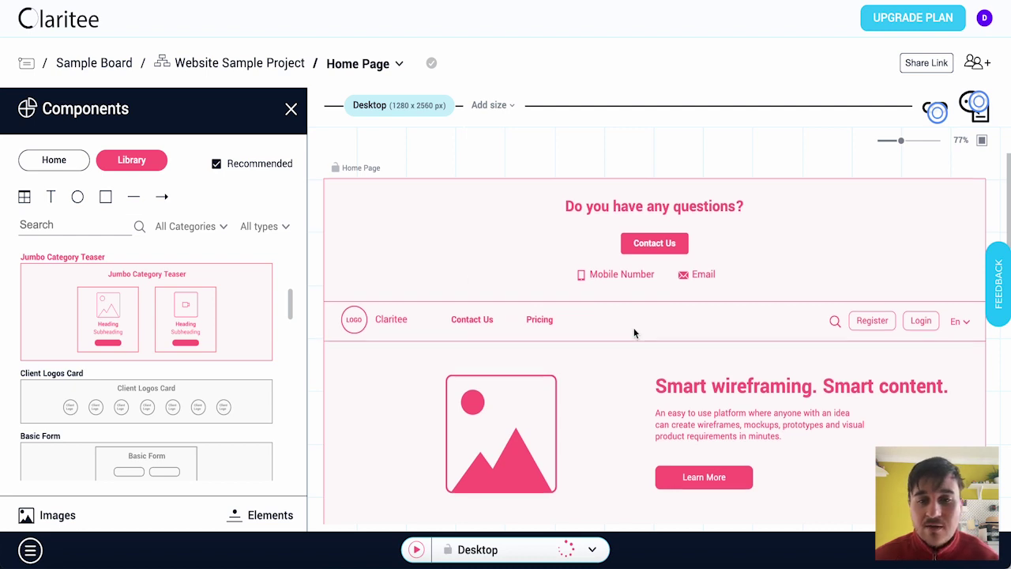
pyautogui.scroll(-5, 635, 332)
pyautogui.scroll(-2, 233, 310)
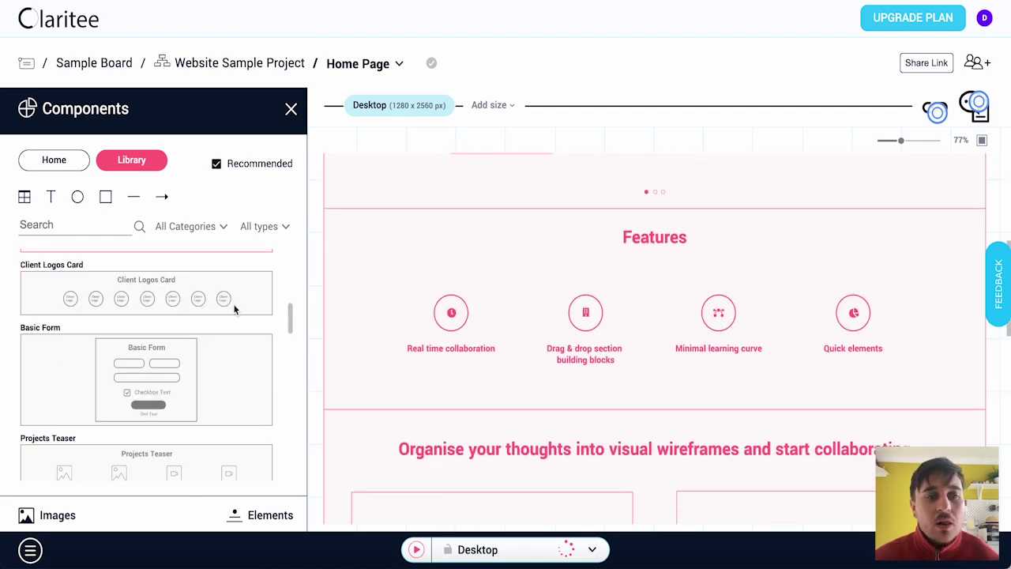
pyautogui.scroll(-1, 239, 299)
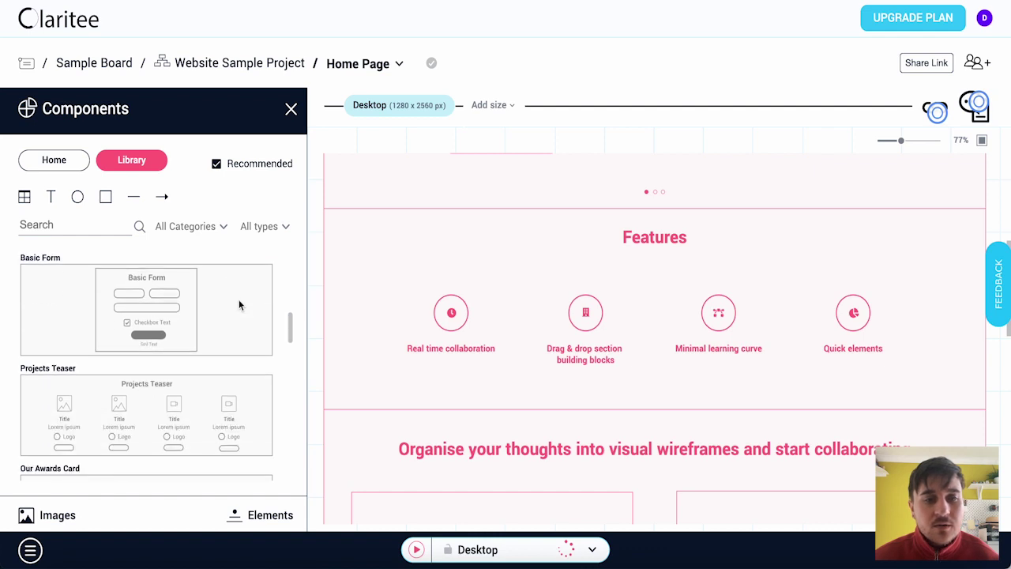
pyautogui.scroll(-5, 511, 357)
pyautogui.moveTo(511, 356); pyautogui.dragTo(488, 236)
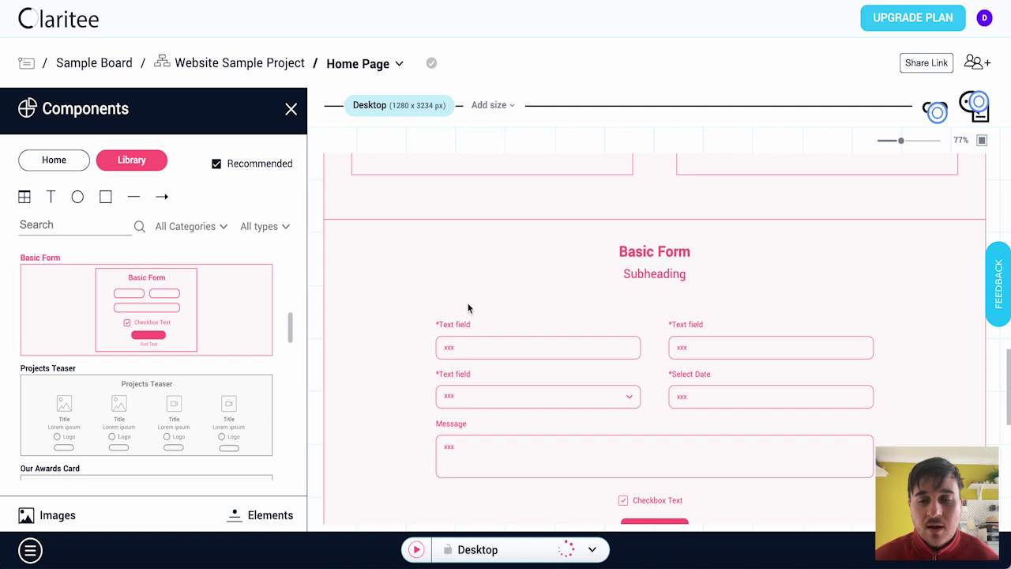
pyautogui.scroll(-2, 166, 316)
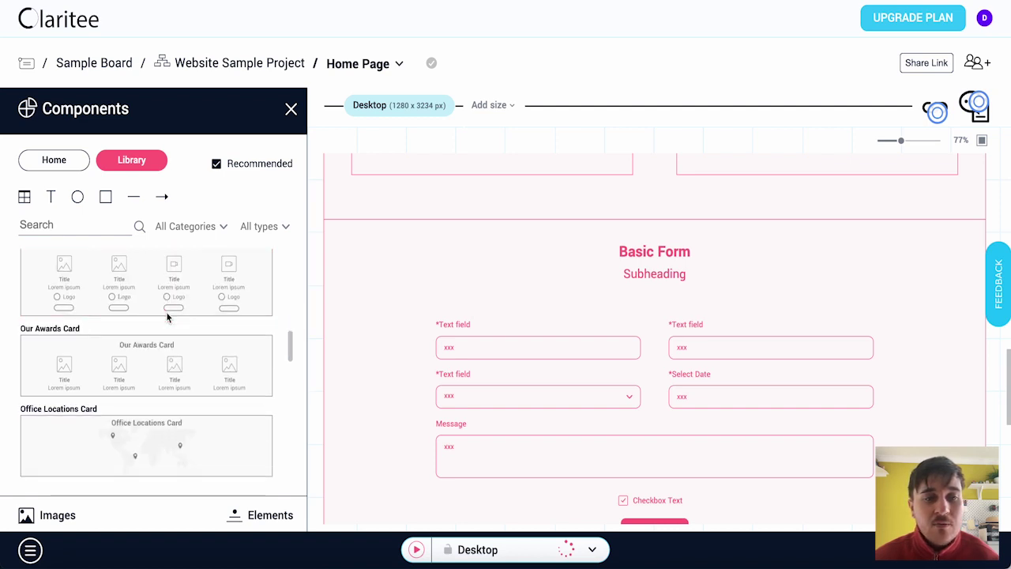
pyautogui.scroll(-2, 141, 307)
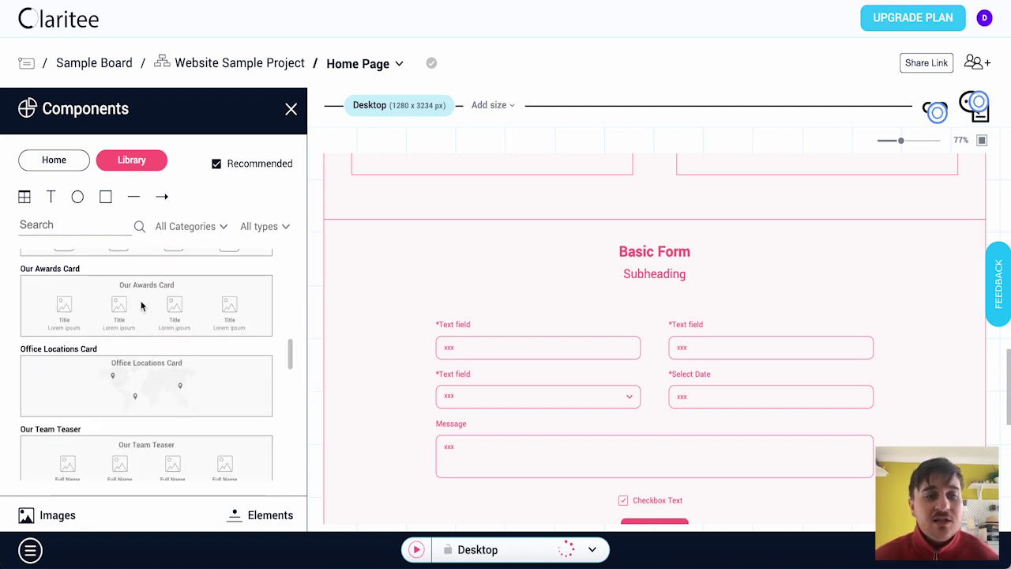
pyautogui.scroll(-2, 111, 314)
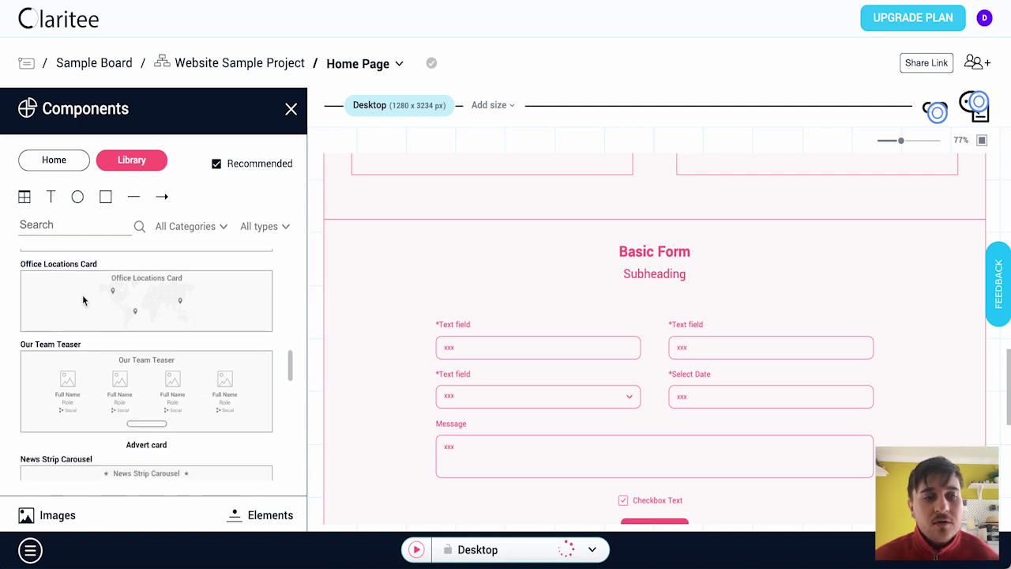
pyautogui.scroll(-2, 187, 406)
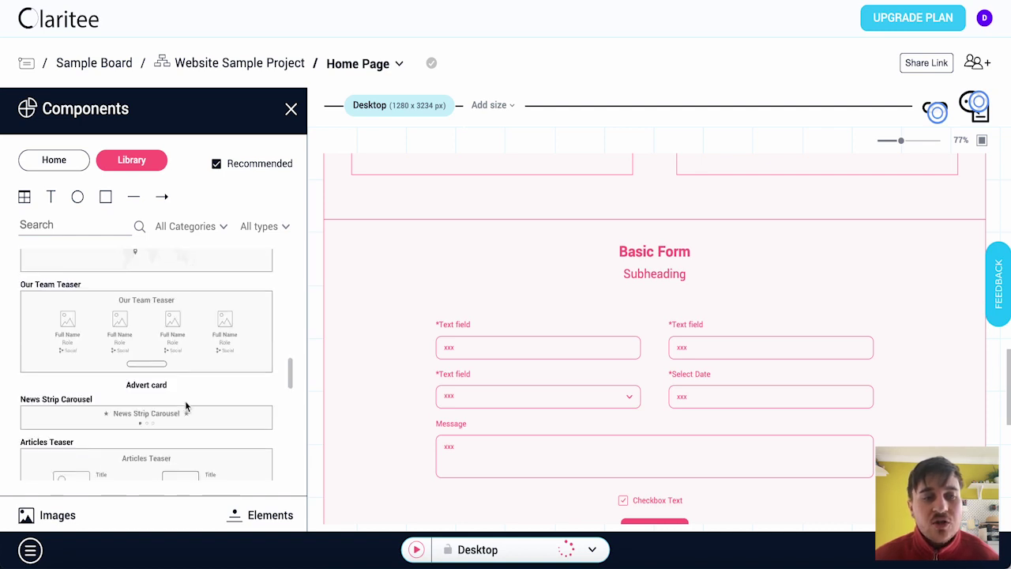
pyautogui.scroll(-2, 145, 323)
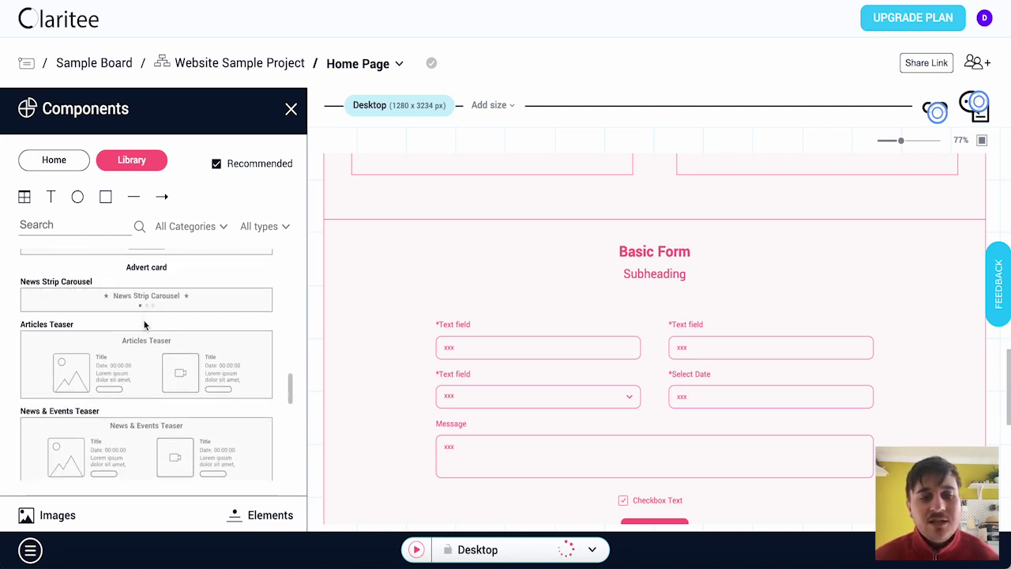
pyautogui.scroll(-1, 208, 392)
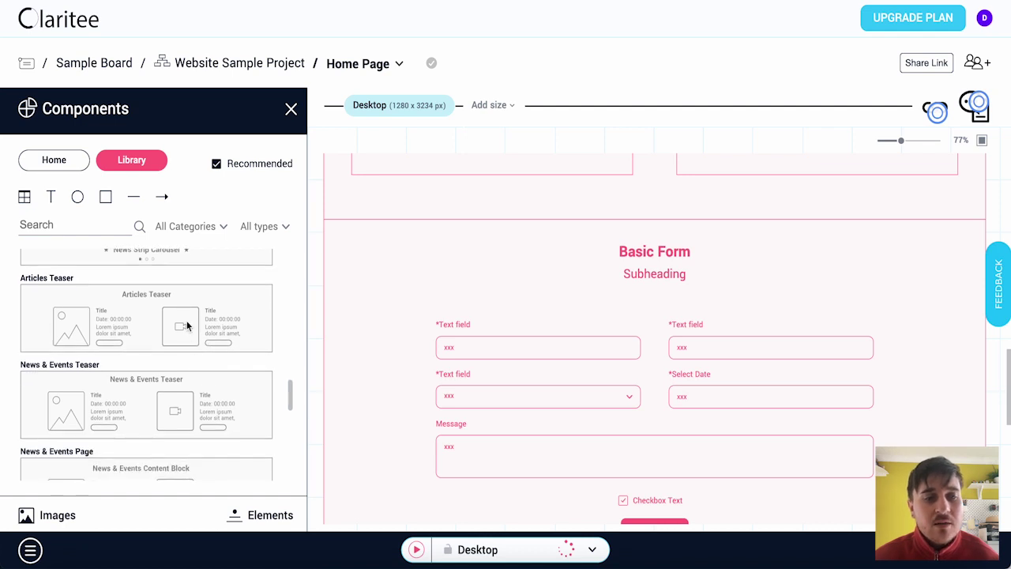
pyautogui.scroll(-2, 183, 316)
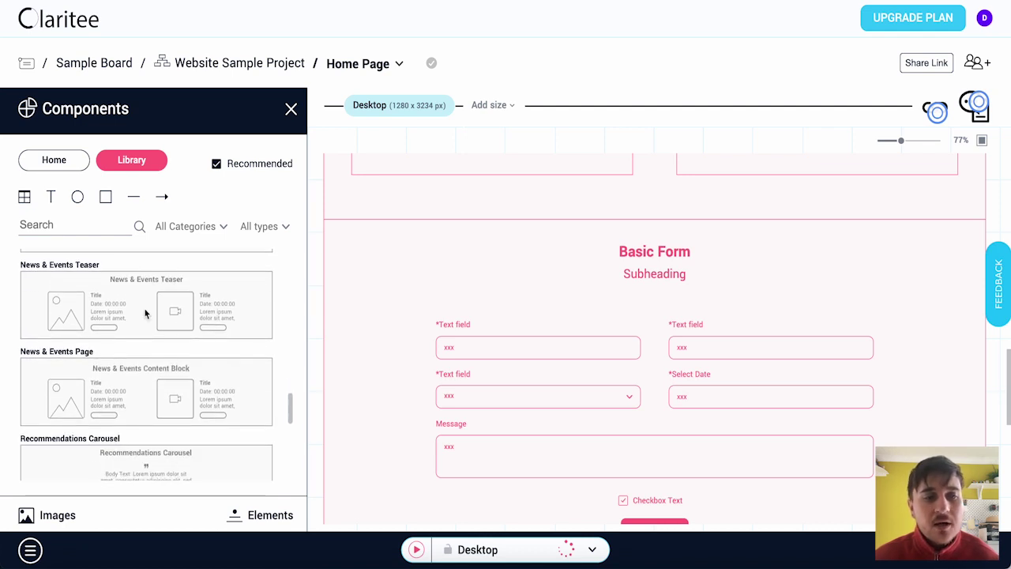
pyautogui.scroll(-2, 144, 314)
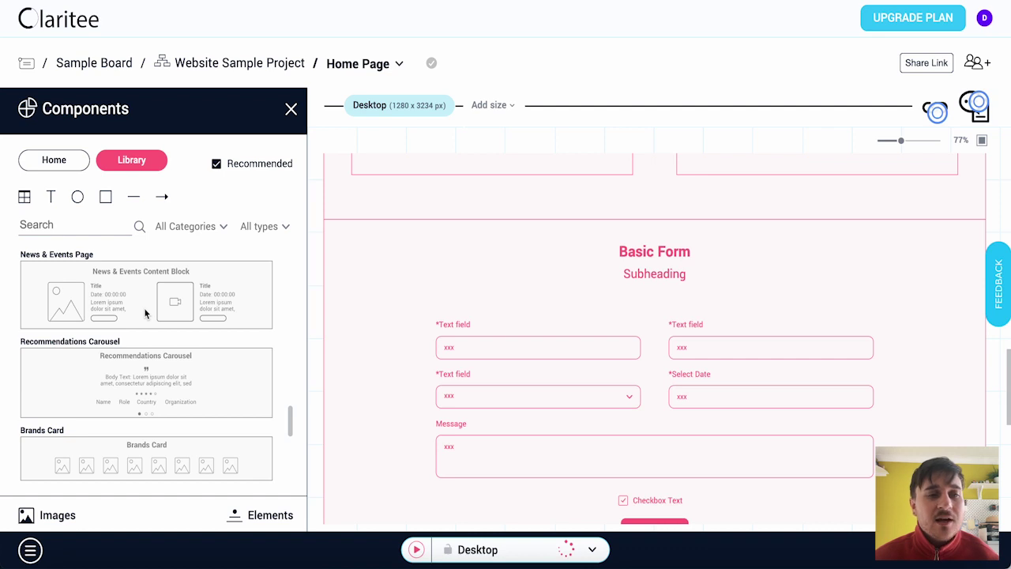
pyautogui.scroll(-2, 144, 313)
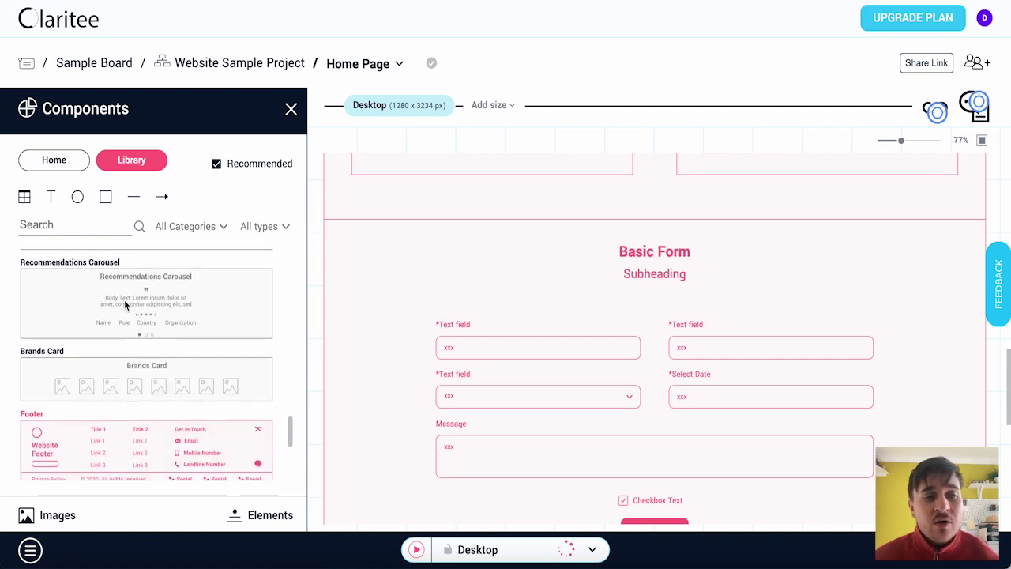
pyautogui.scroll(-1, 125, 305)
pyautogui.scroll(-2, 124, 301)
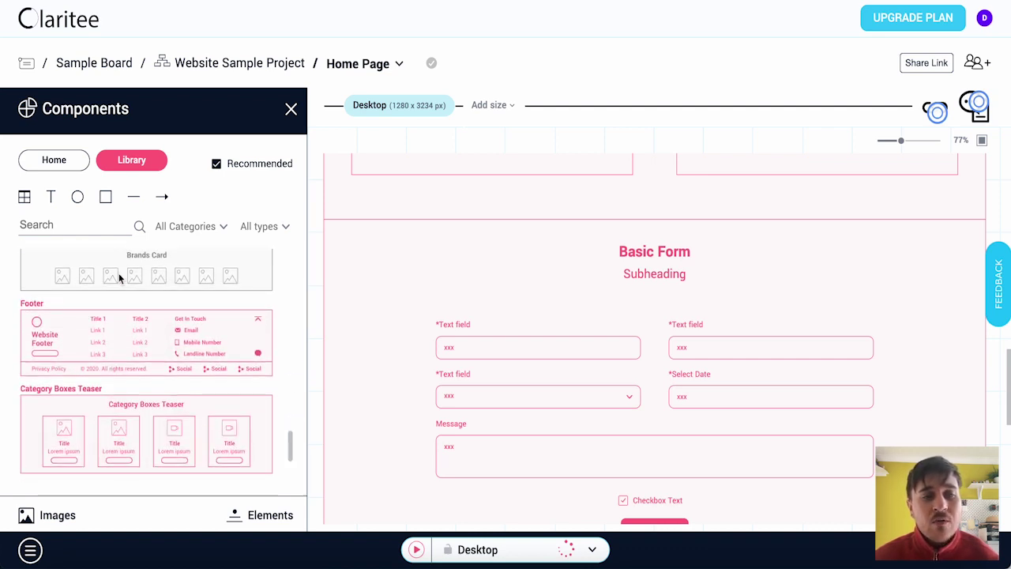
pyautogui.scroll(-2, 119, 272)
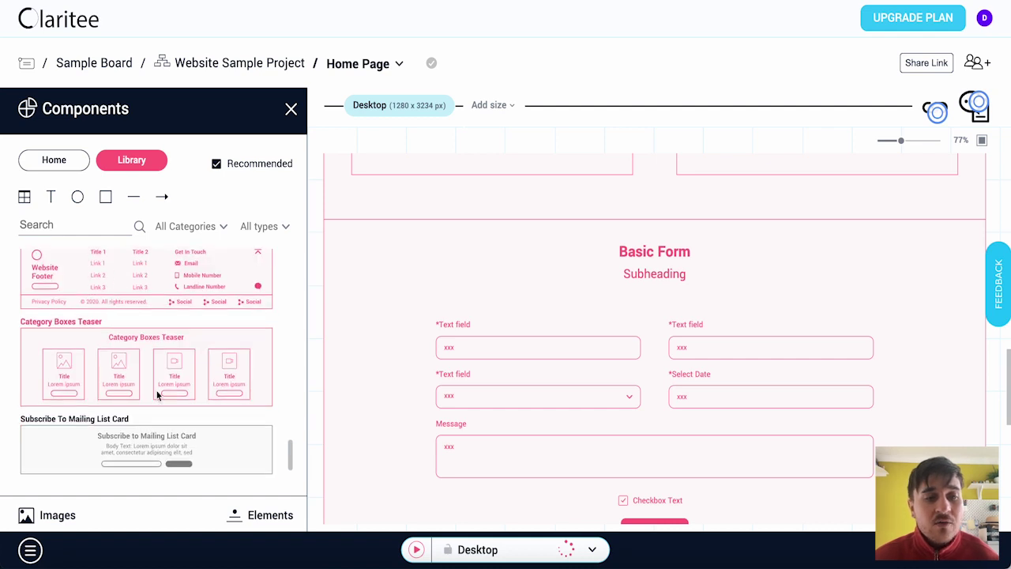
pyautogui.scroll(-1, 116, 370)
pyautogui.scroll(-2, 116, 370)
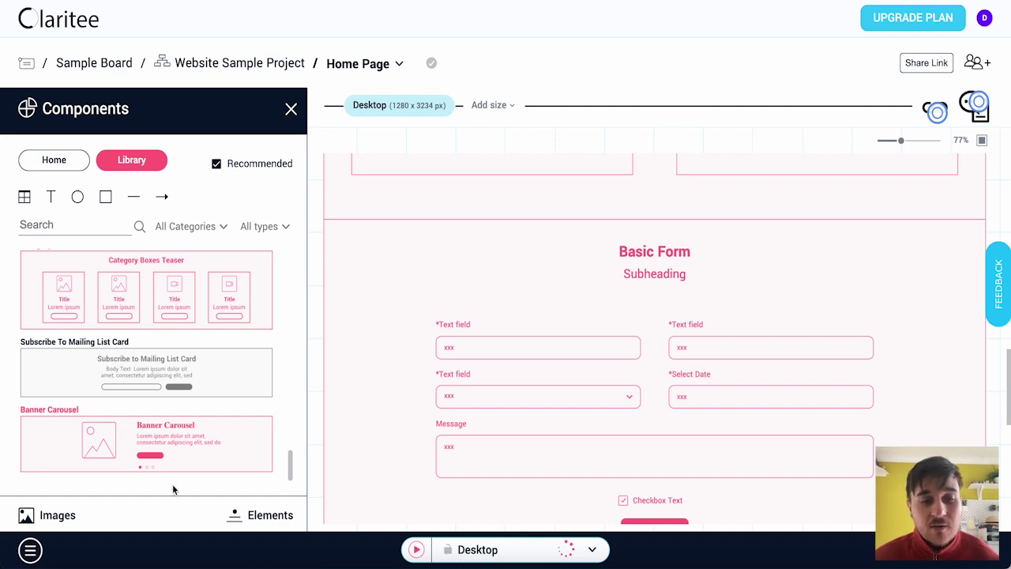
pyautogui.scroll(1, 182, 426)
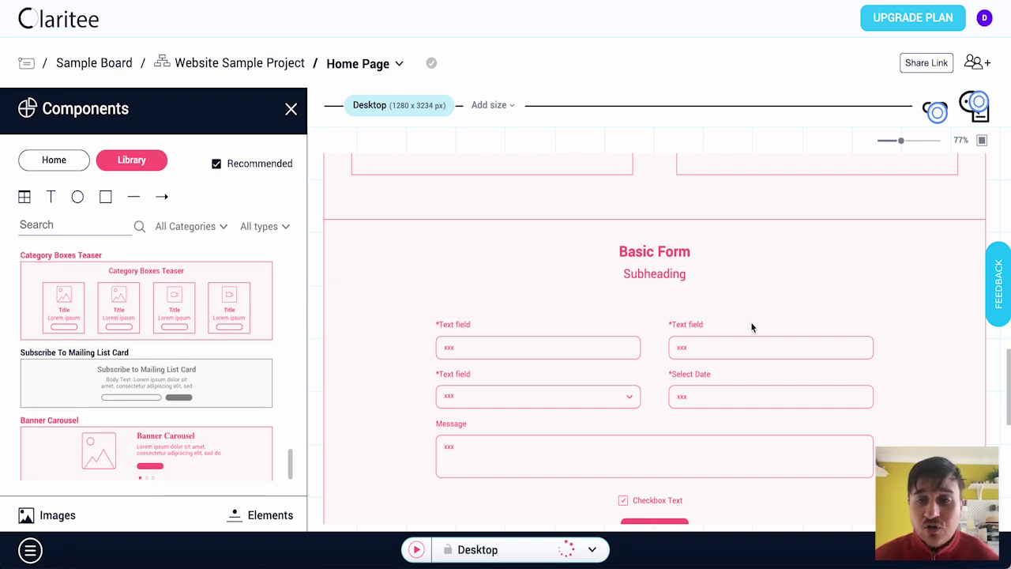
pyautogui.scroll(-5, 595, 281)
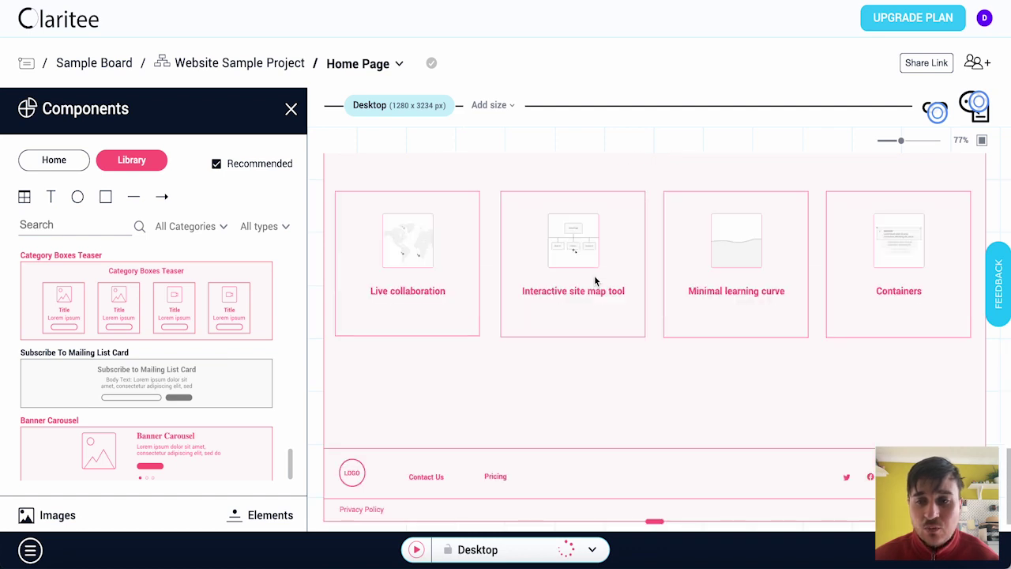
pyautogui.scroll(15, 594, 276)
pyautogui.scroll(-10, 594, 275)
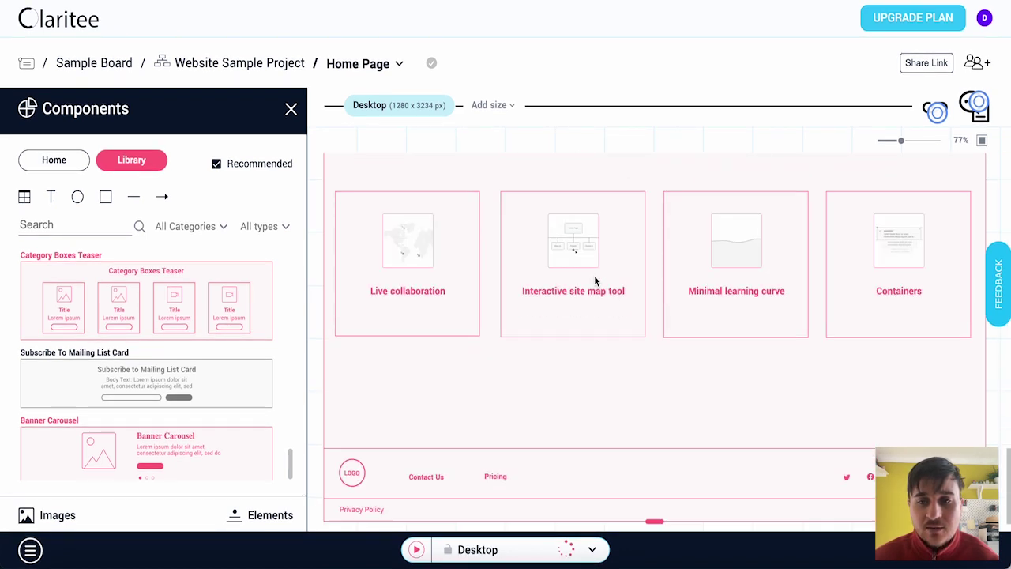
pyautogui.scroll(-1, 146, 395)
# Switch the Board Images source from My images to Unsplash and close the panel
pyautogui.click(57, 515)
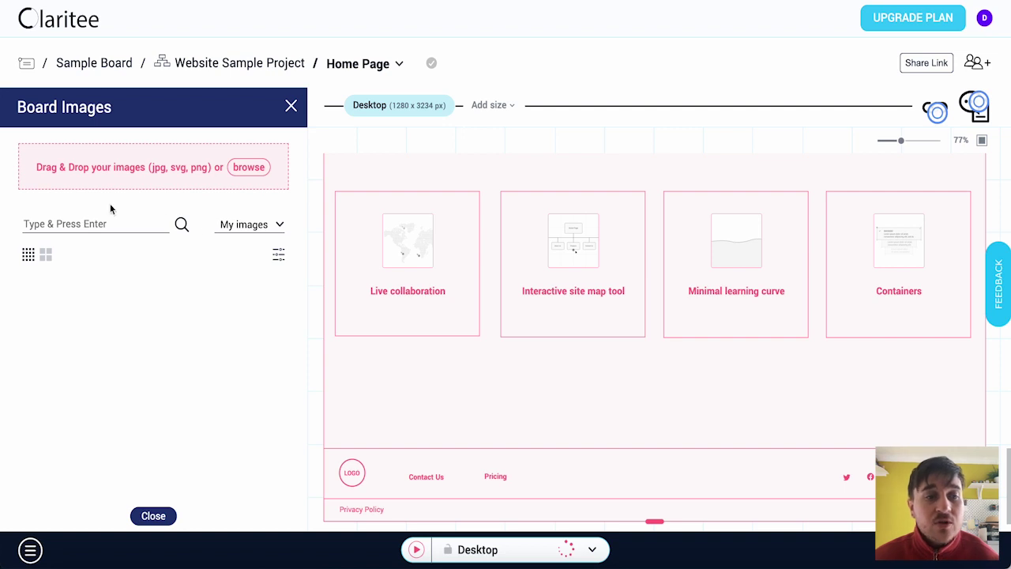
pyautogui.click(110, 227)
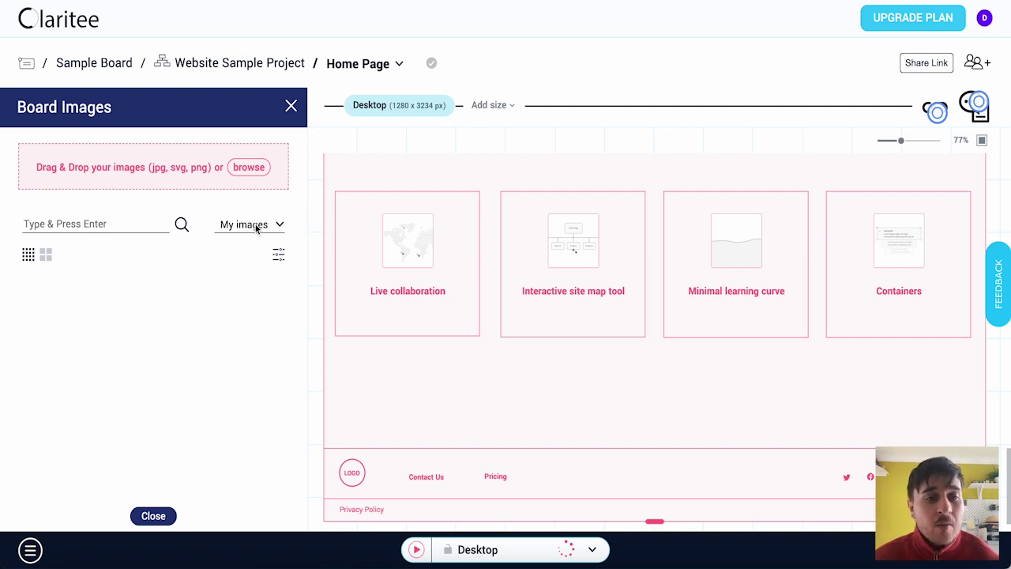
pyautogui.click(256, 226)
pyautogui.click(255, 266)
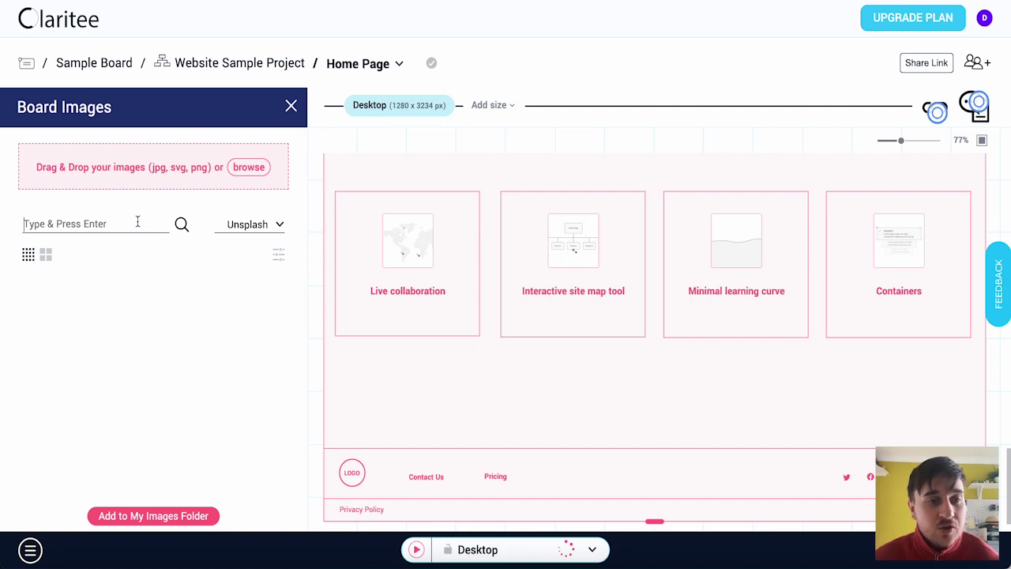
pyautogui.click(254, 513)
# Browse the Typography, Icons, Forms, Buttons & Links, Web Elements and Graphs element categories
pyautogui.click(255, 514)
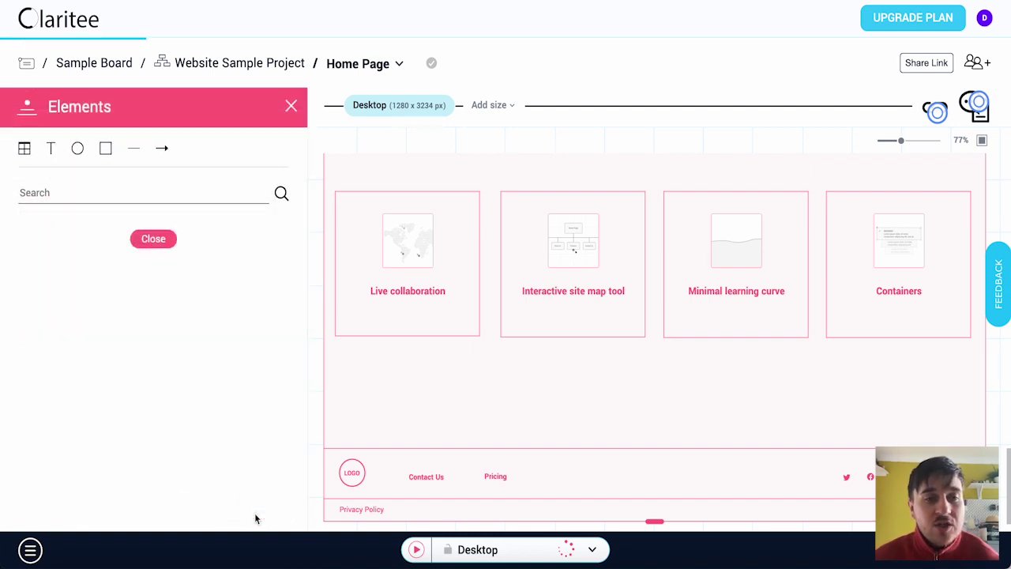
pyautogui.click(81, 187)
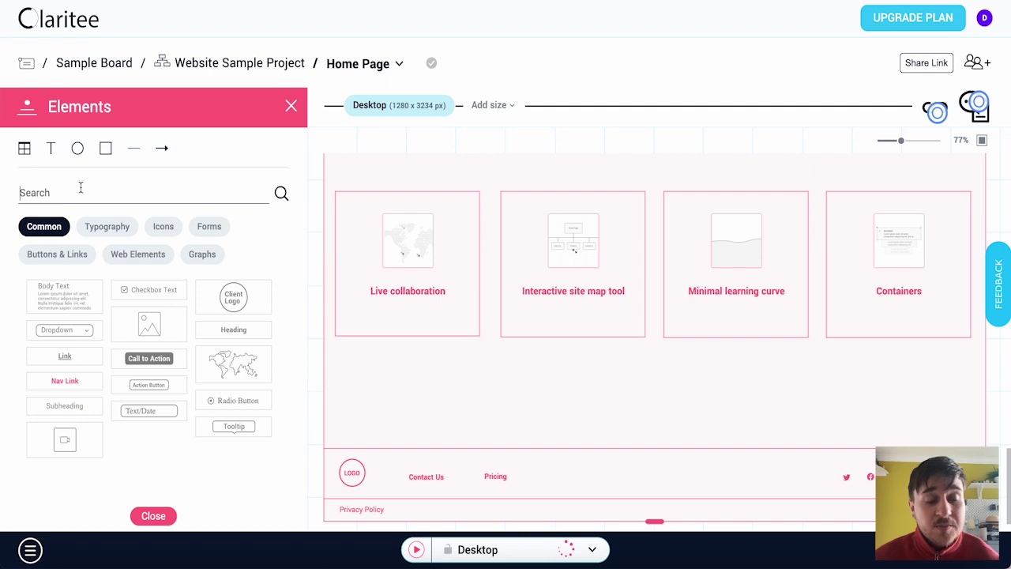
pyautogui.click(109, 228)
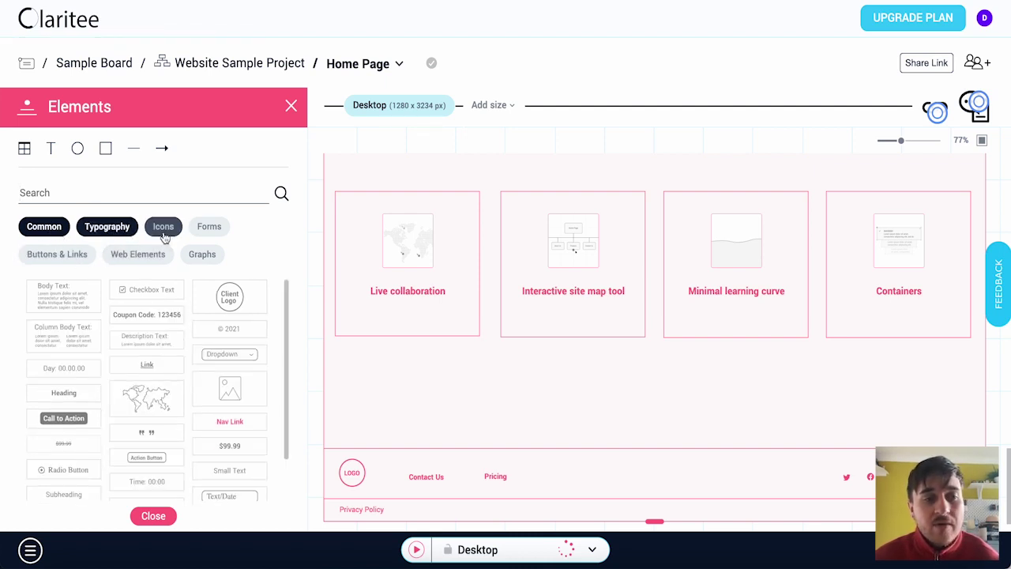
pyautogui.click(163, 227)
pyautogui.click(215, 233)
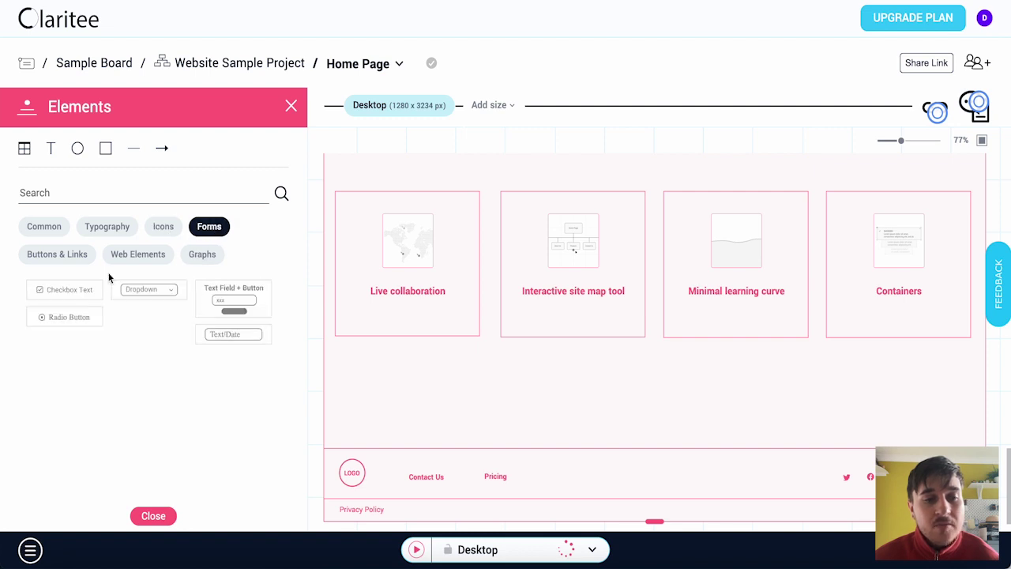
pyautogui.click(78, 261)
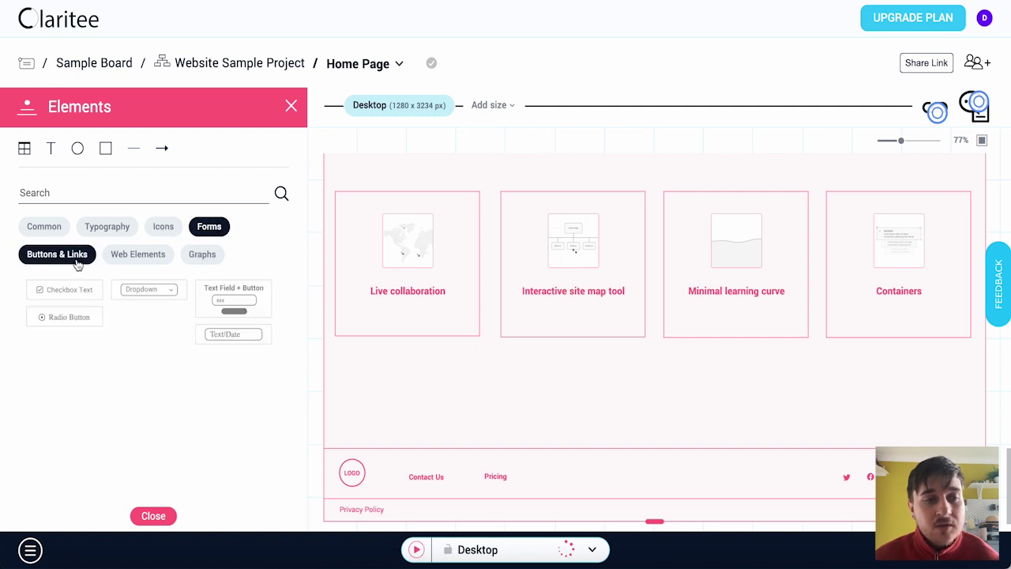
pyautogui.click(143, 262)
pyautogui.click(203, 256)
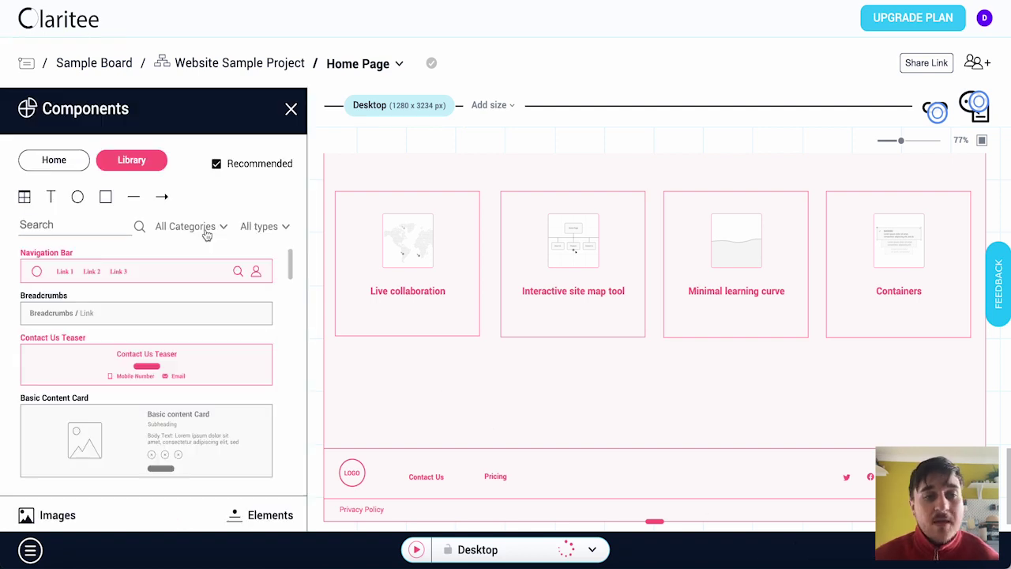
# Filter the component library by type to Contact Us Strip, leaving only the Contact Us Teaser
pyautogui.click(205, 229)
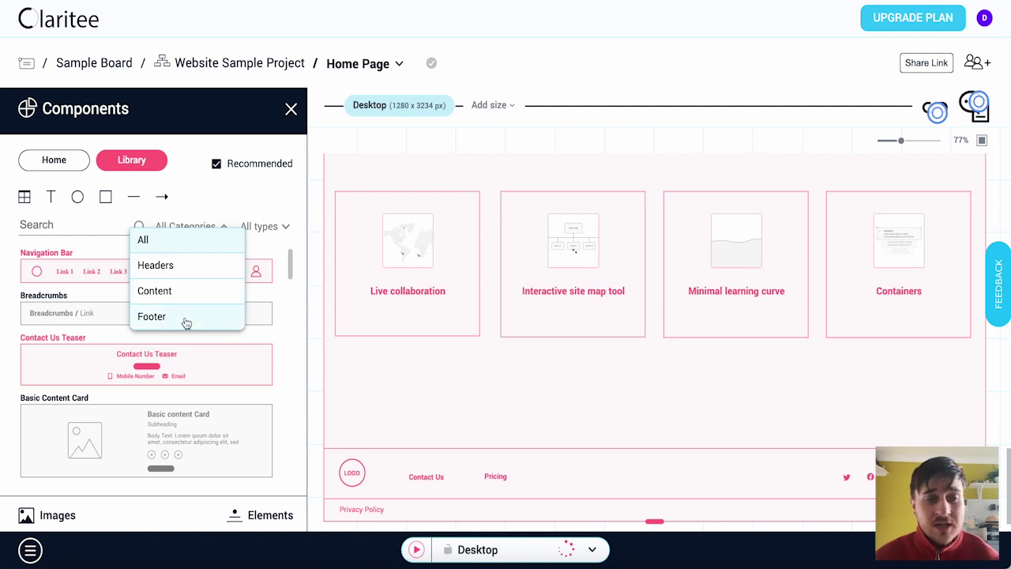
pyautogui.click(207, 229)
pyautogui.click(265, 227)
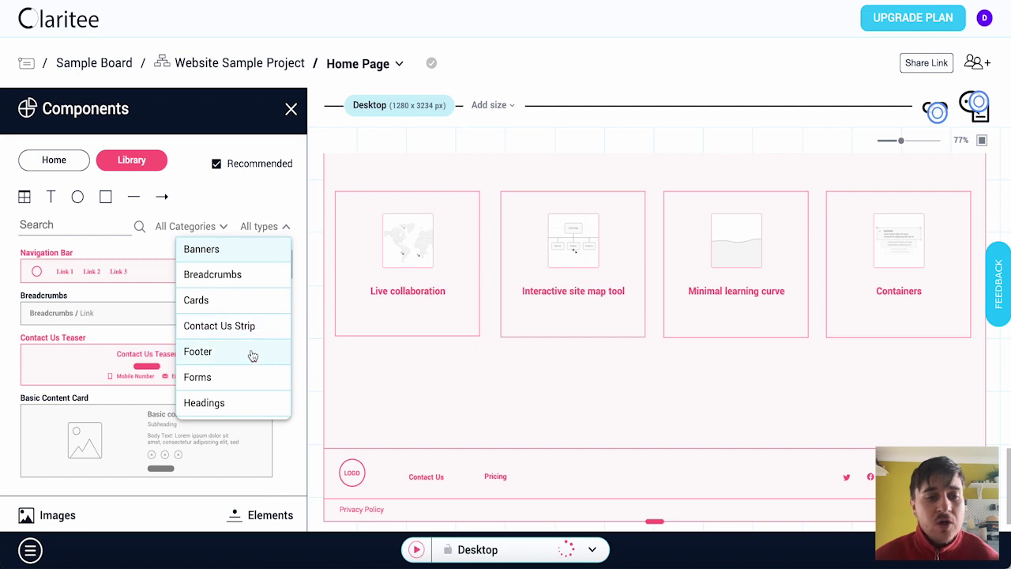
pyautogui.scroll(-2, 249, 363)
pyautogui.scroll(-1, 232, 361)
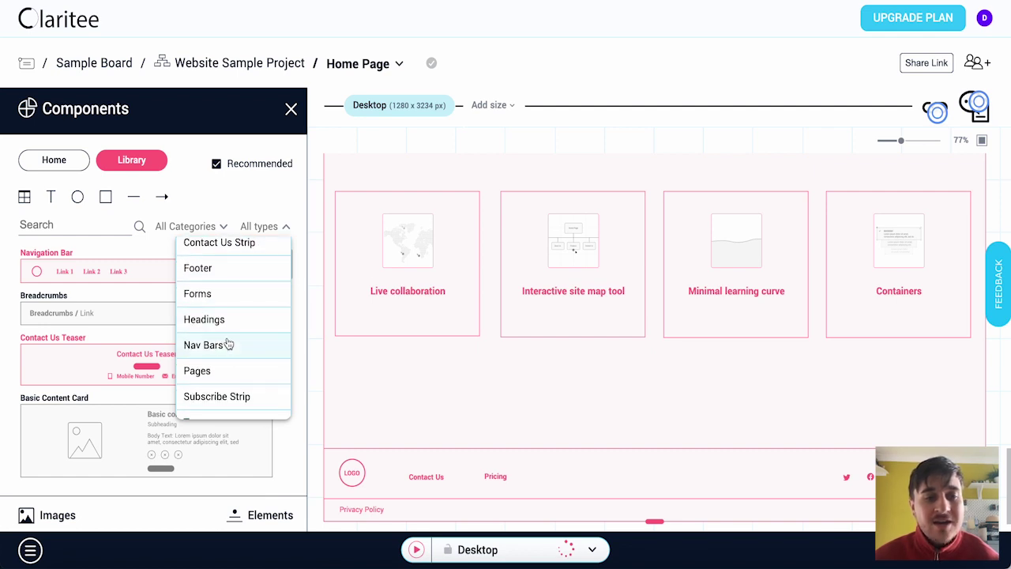
pyautogui.scroll(-1, 226, 343)
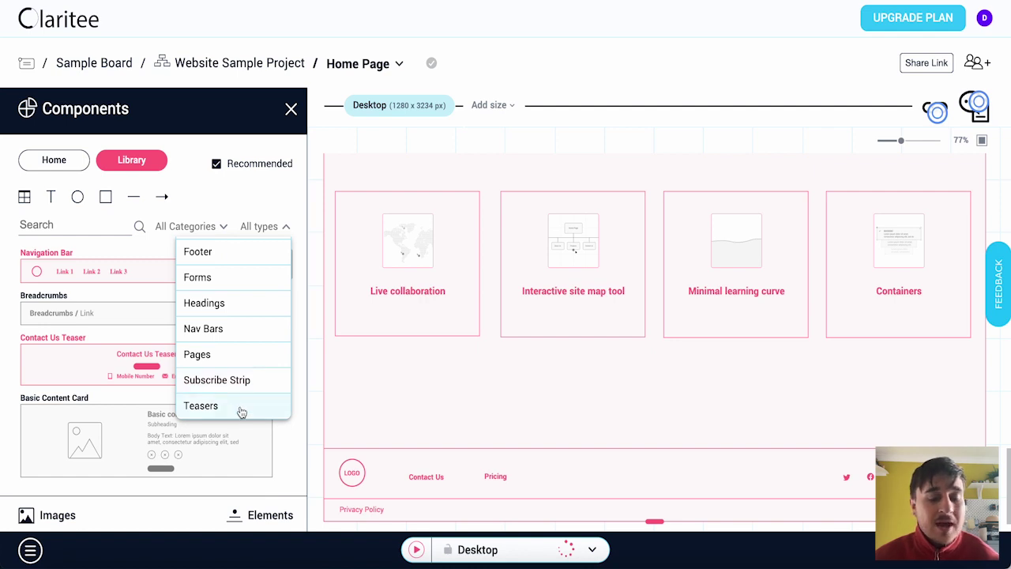
pyautogui.scroll(4, 248, 343)
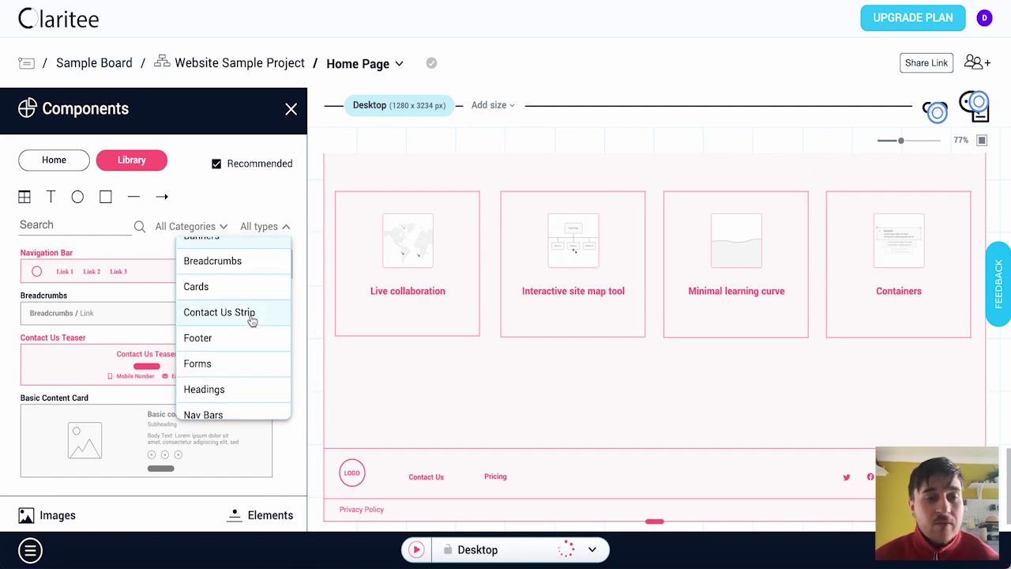
pyautogui.click(252, 320)
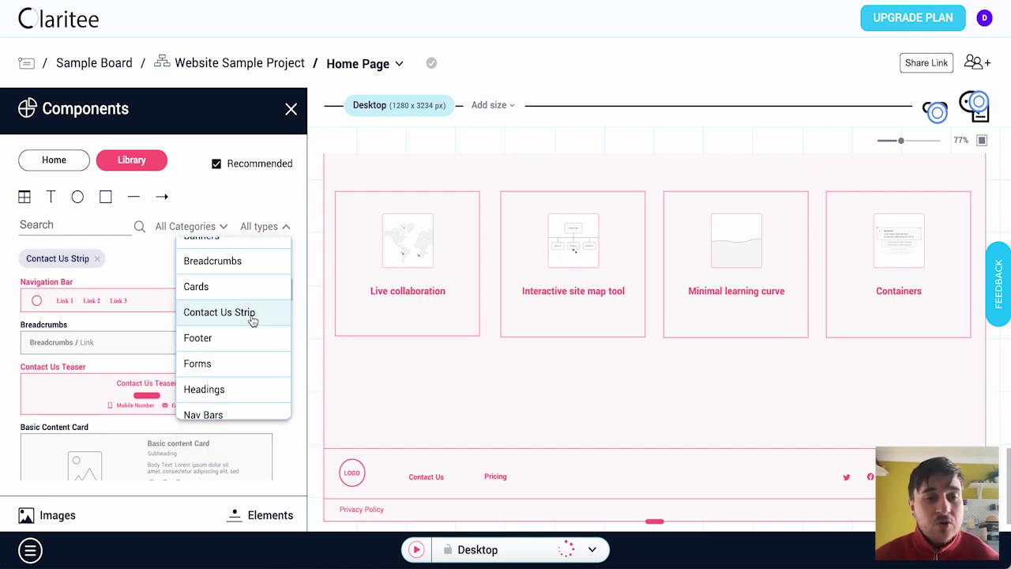
pyautogui.click(244, 200)
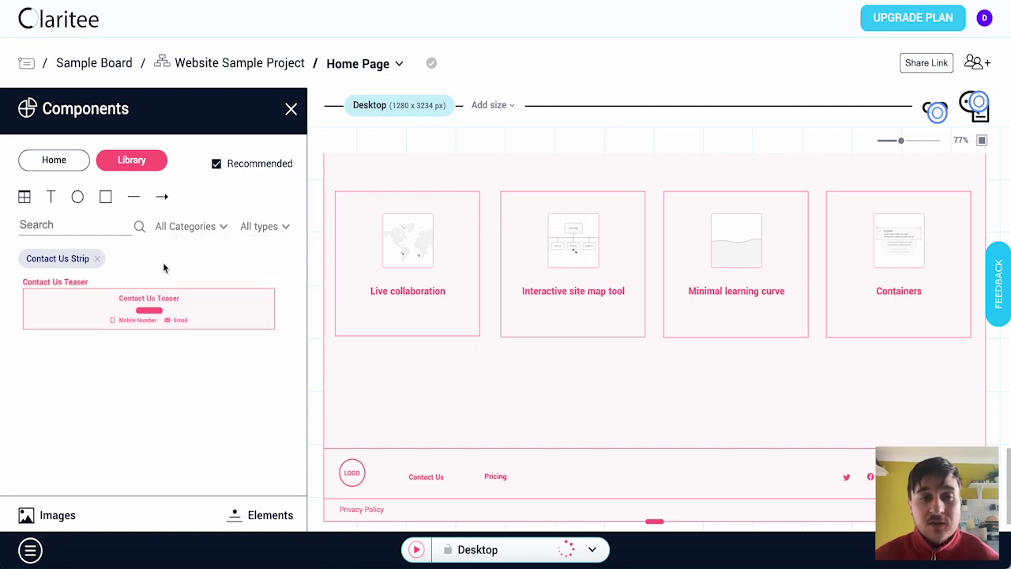
# Move Mobile Number and its phone icon to the left, and the envelope icon beside Email
pyautogui.scroll(15, 500, 194)
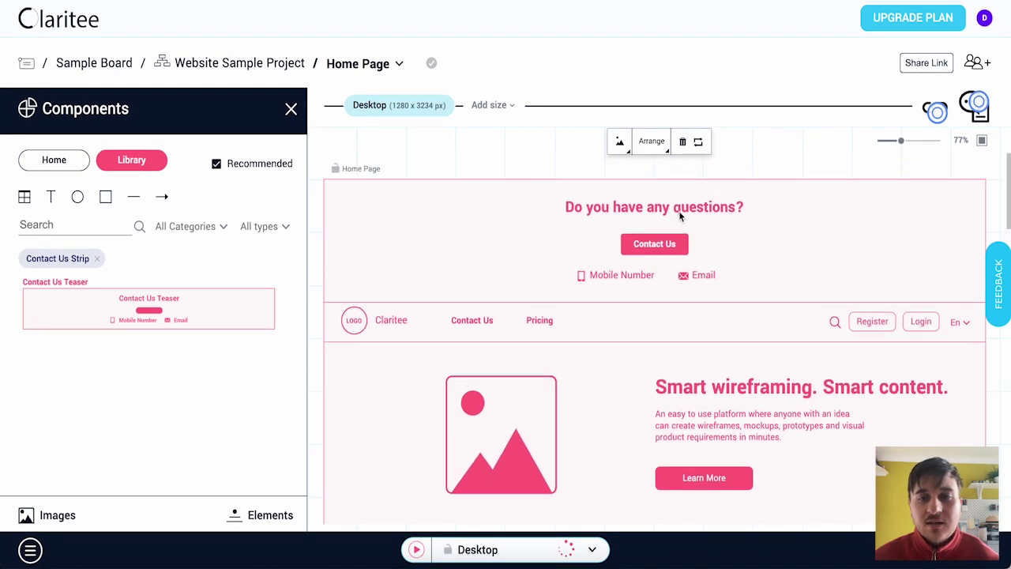
pyautogui.click(674, 206)
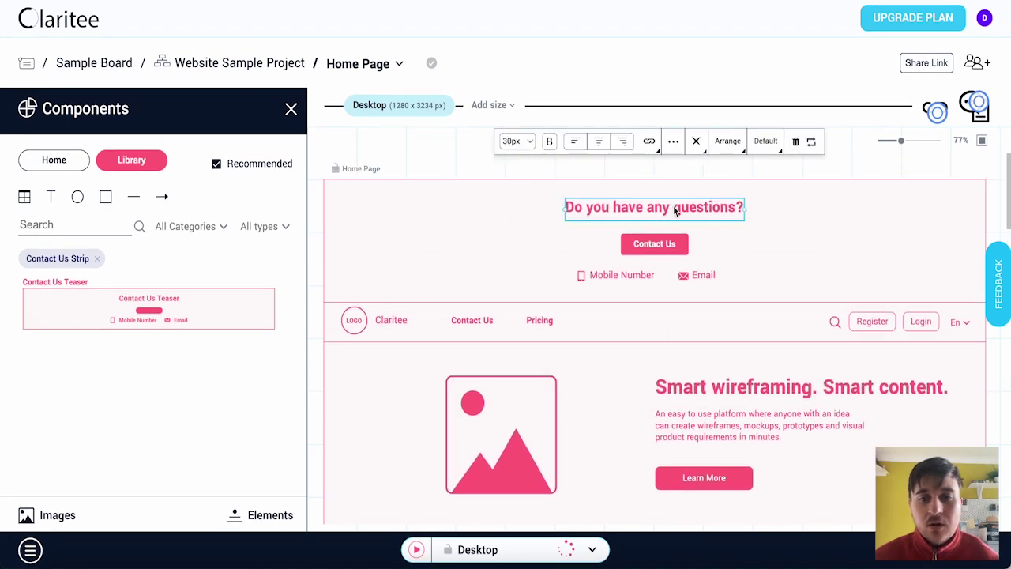
pyautogui.doubleClick(736, 209)
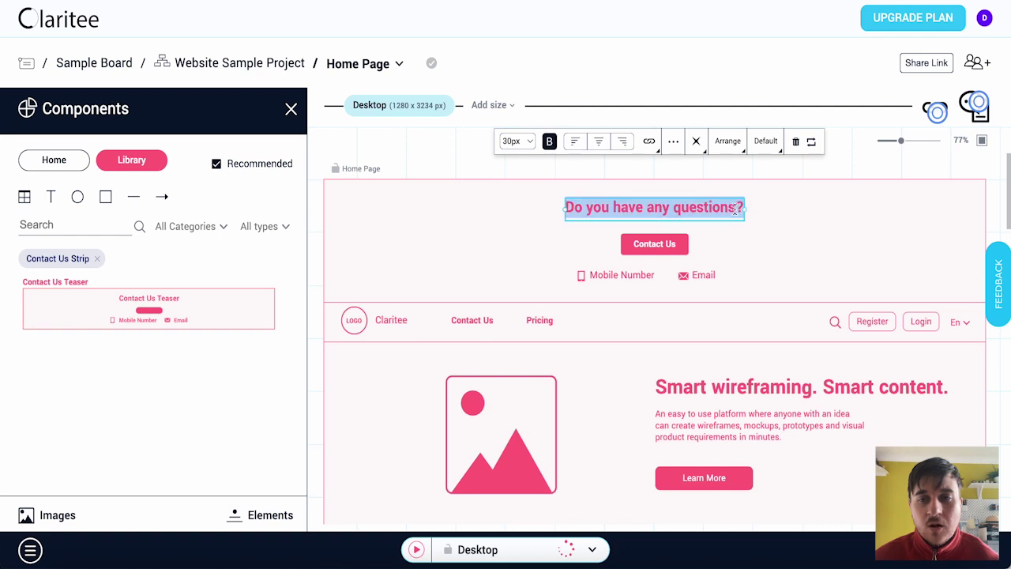
pyautogui.click(712, 247)
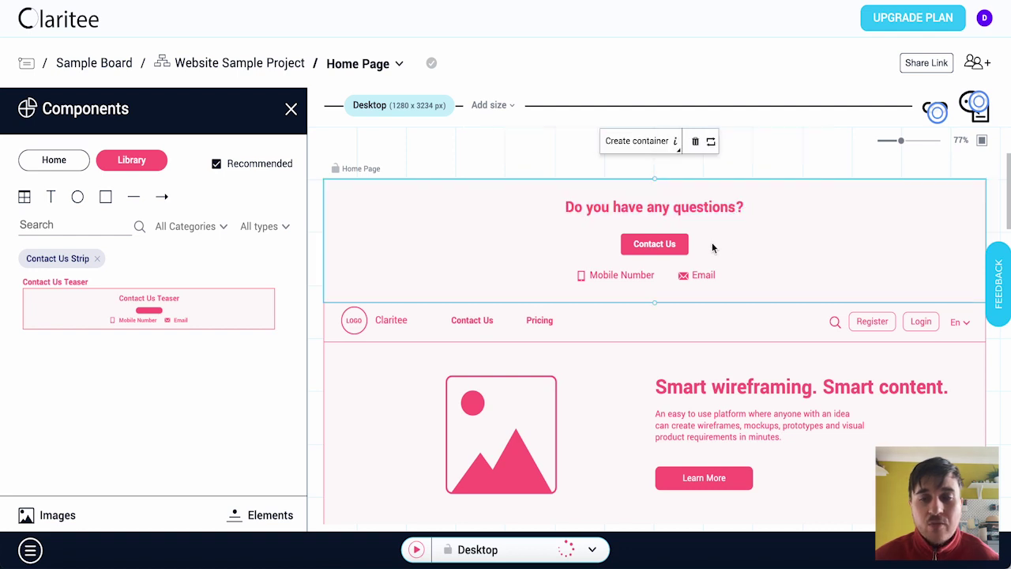
pyautogui.click(623, 275)
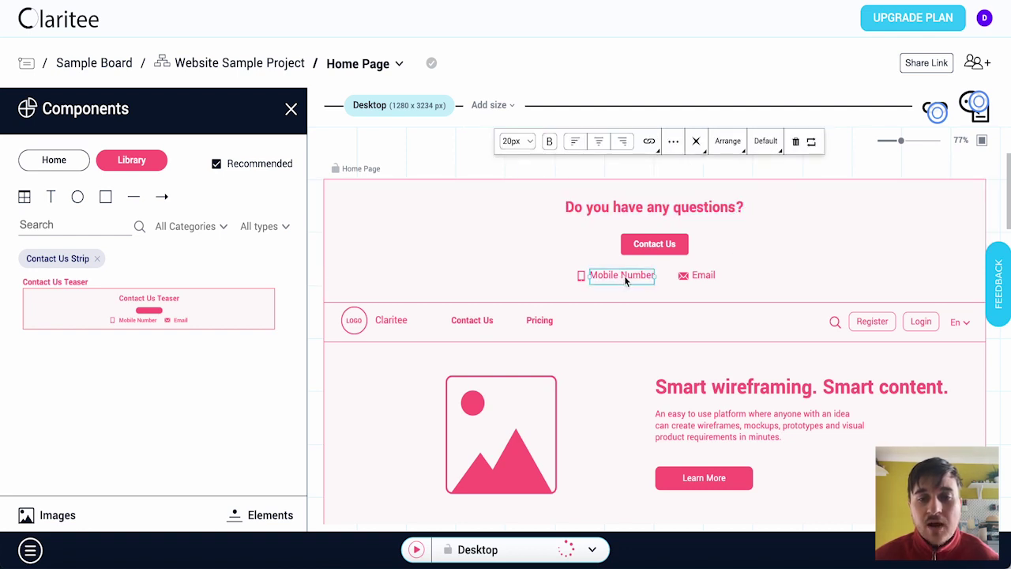
pyautogui.moveTo(624, 277); pyautogui.dragTo(470, 281)
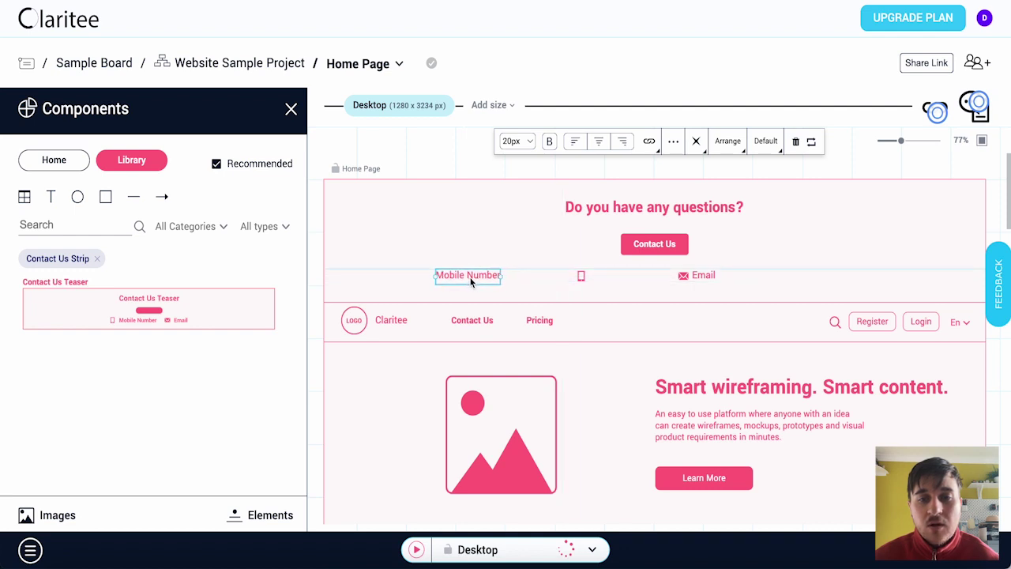
pyautogui.moveTo(580, 277); pyautogui.dragTo(425, 275)
pyautogui.moveTo(684, 275); pyautogui.dragTo(822, 277)
pyautogui.scroll(-1, 544, 385)
pyautogui.click(522, 352)
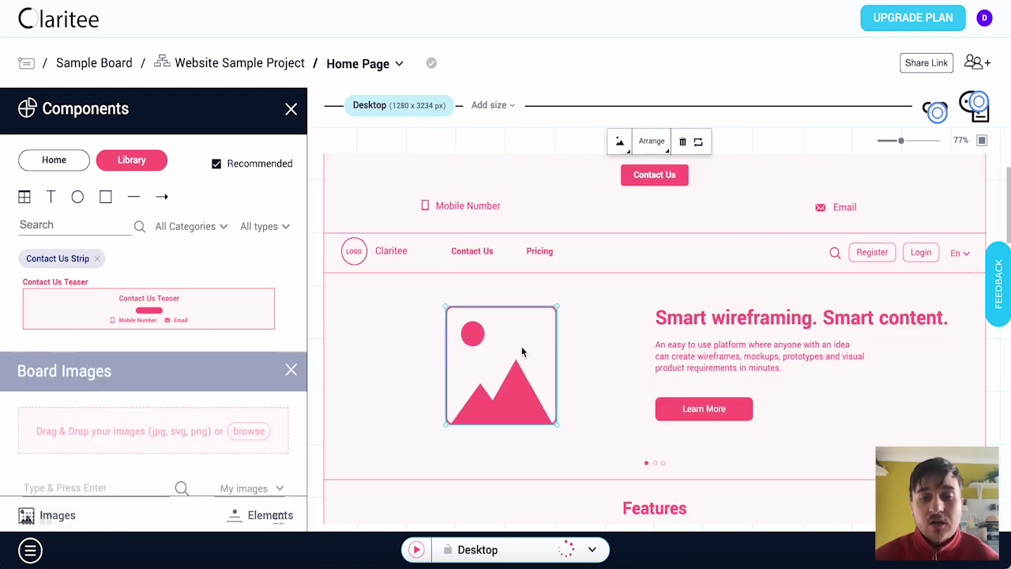
pyautogui.scroll(-1, 542, 293)
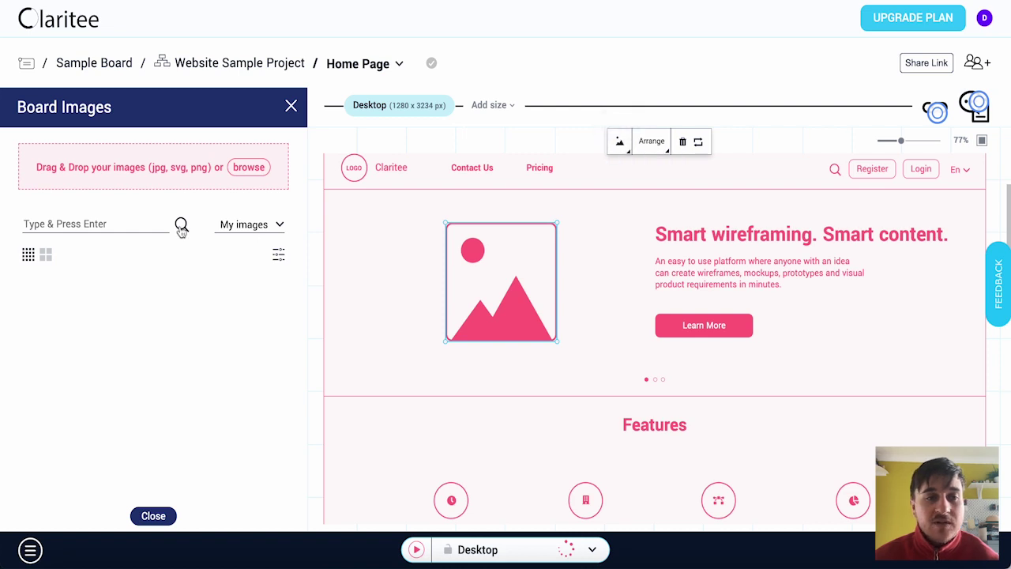
pyautogui.click(245, 225)
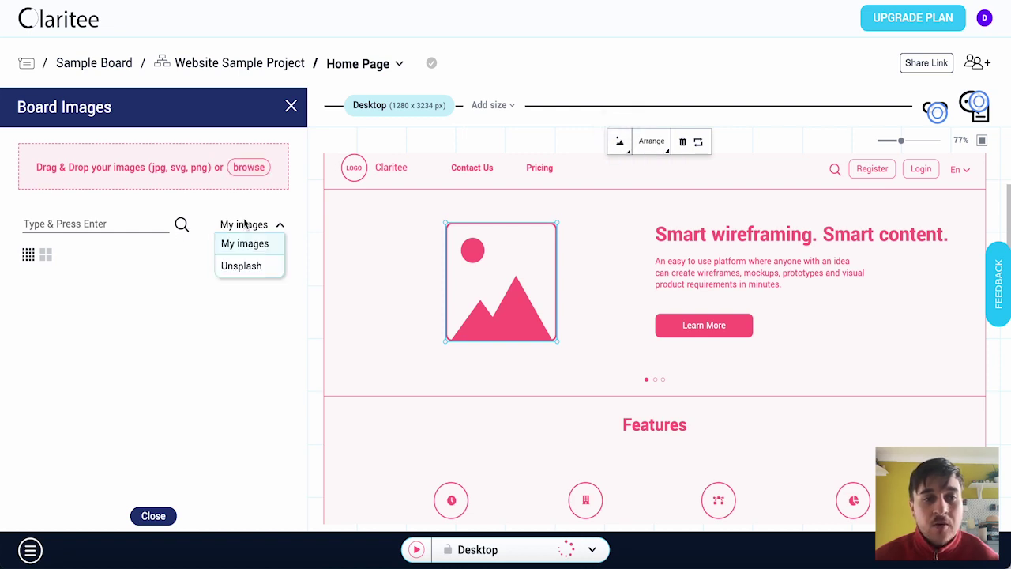
pyautogui.click(202, 203)
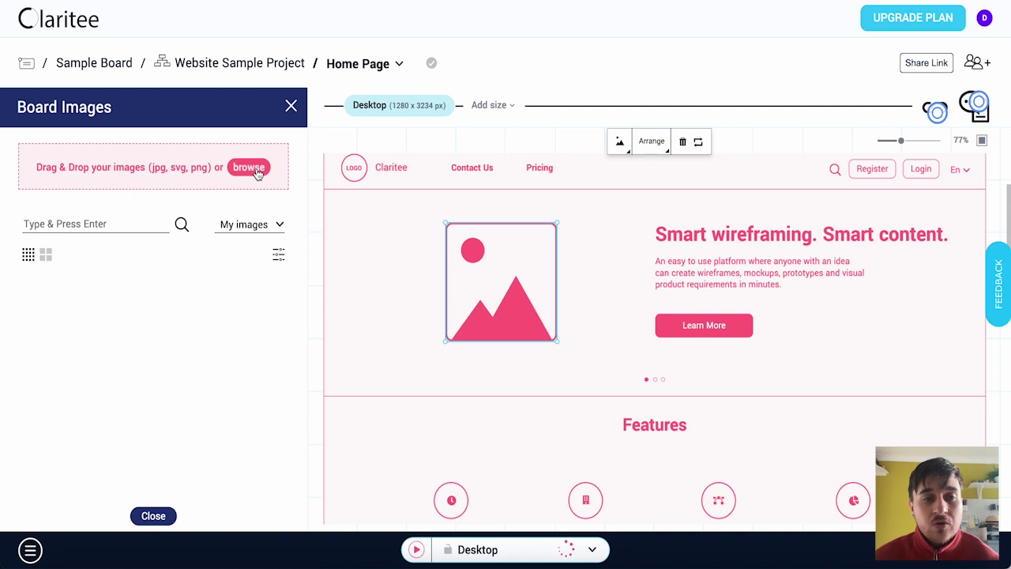
pyautogui.click(660, 143)
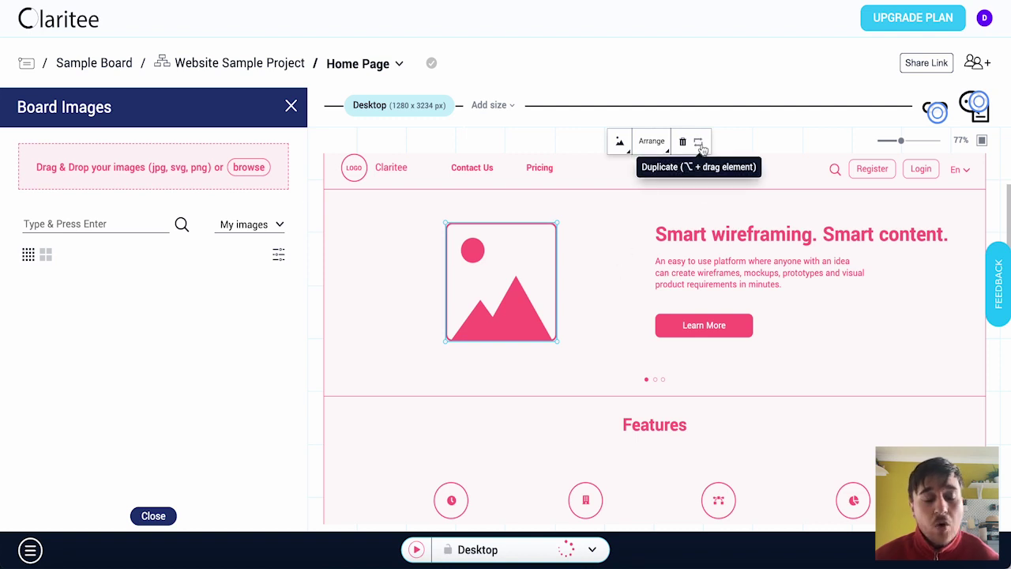
pyautogui.click(656, 231)
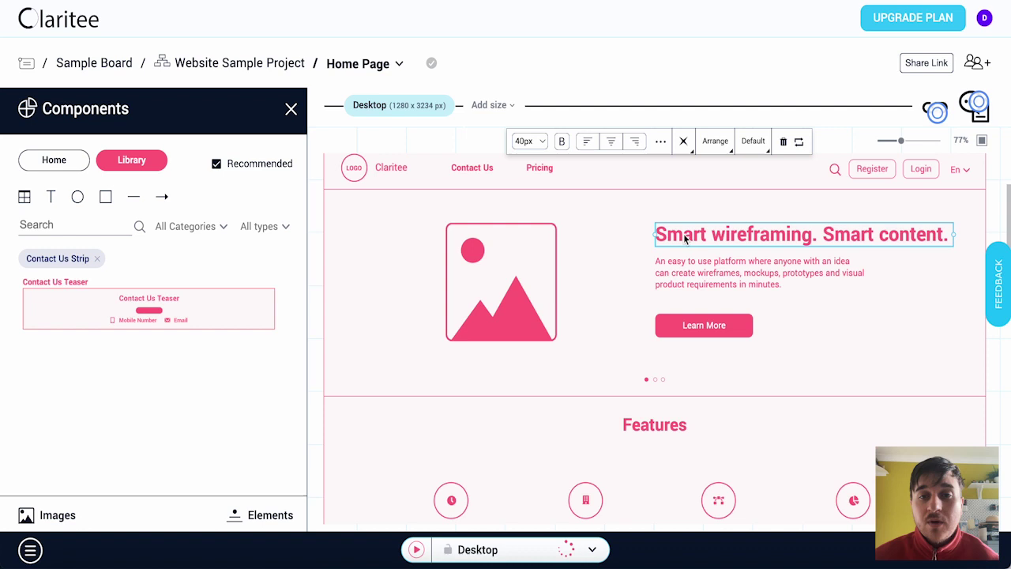
# Make the heading 'Smart wireframing. Smart content.' 50px, bold and left-aligned
pyautogui.click(541, 143)
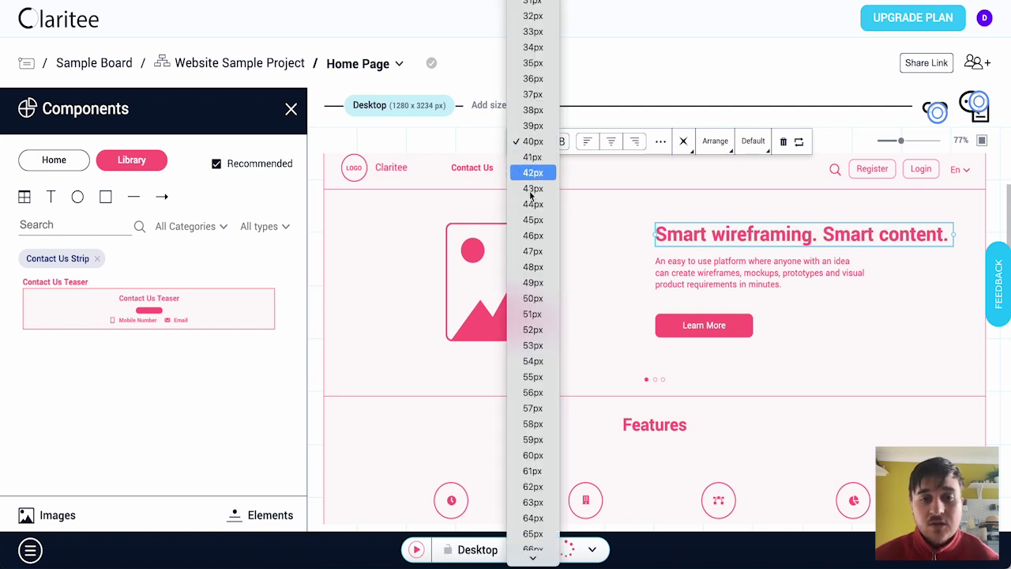
pyautogui.click(532, 298)
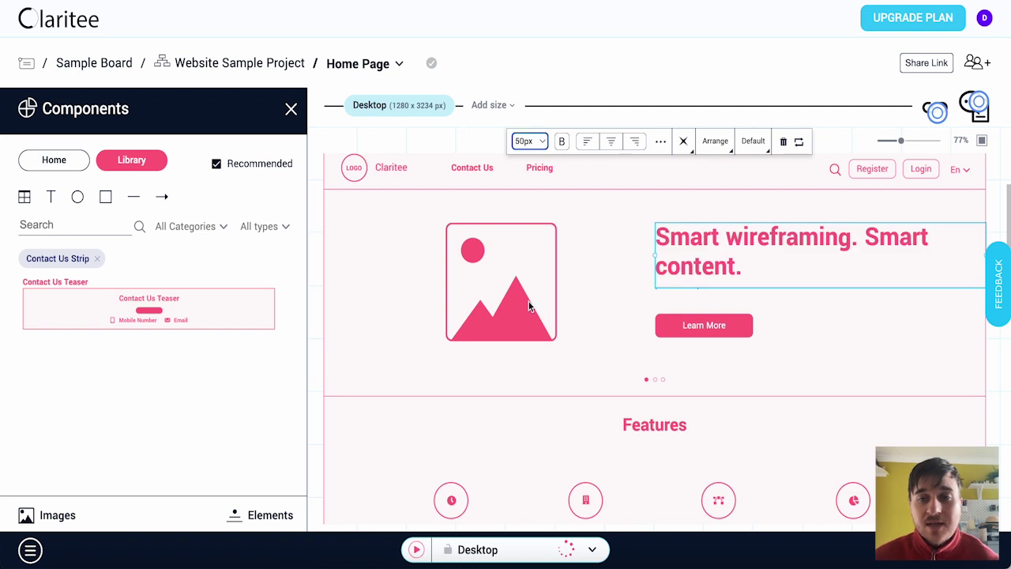
pyautogui.click(561, 142)
pyautogui.click(590, 142)
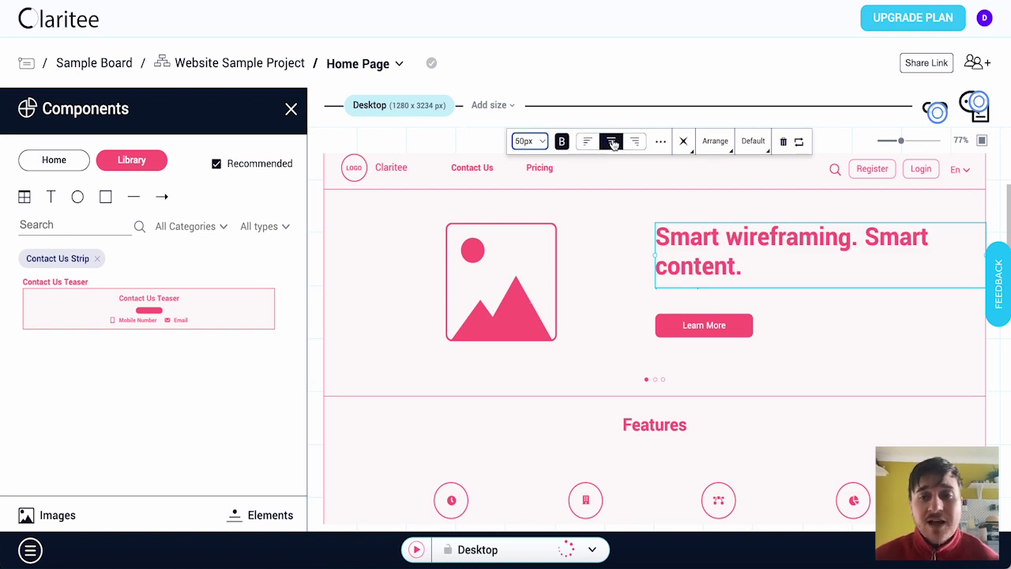
pyautogui.click(661, 142)
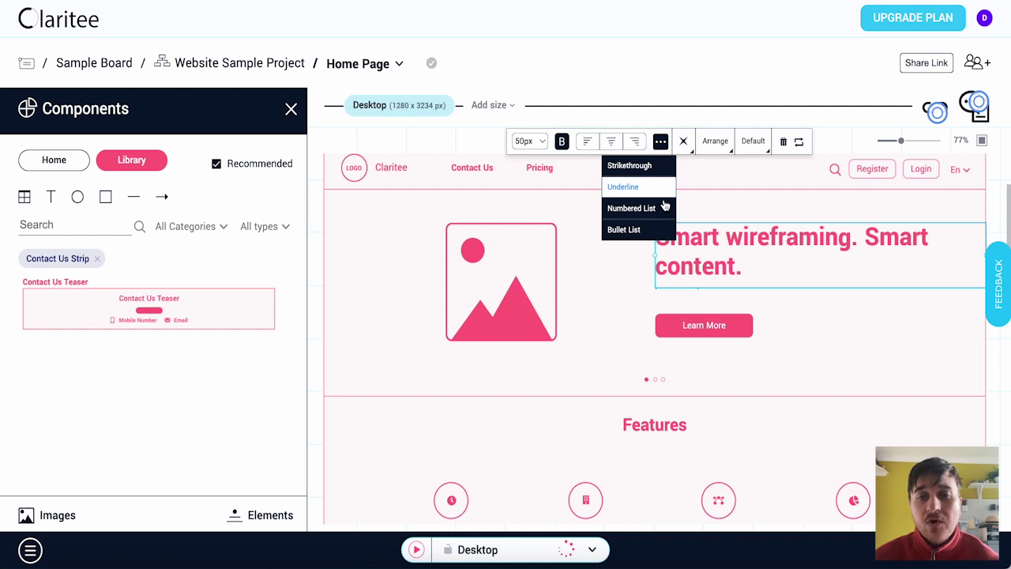
pyautogui.click(660, 142)
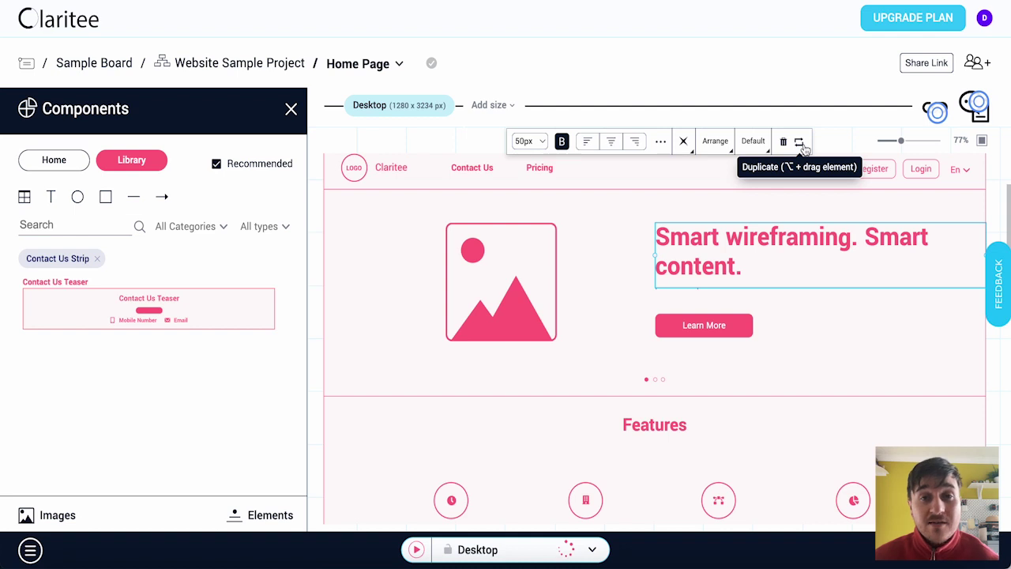
# Select the Home Page hero section and create a new container from it named 'test'
pyautogui.click(618, 197)
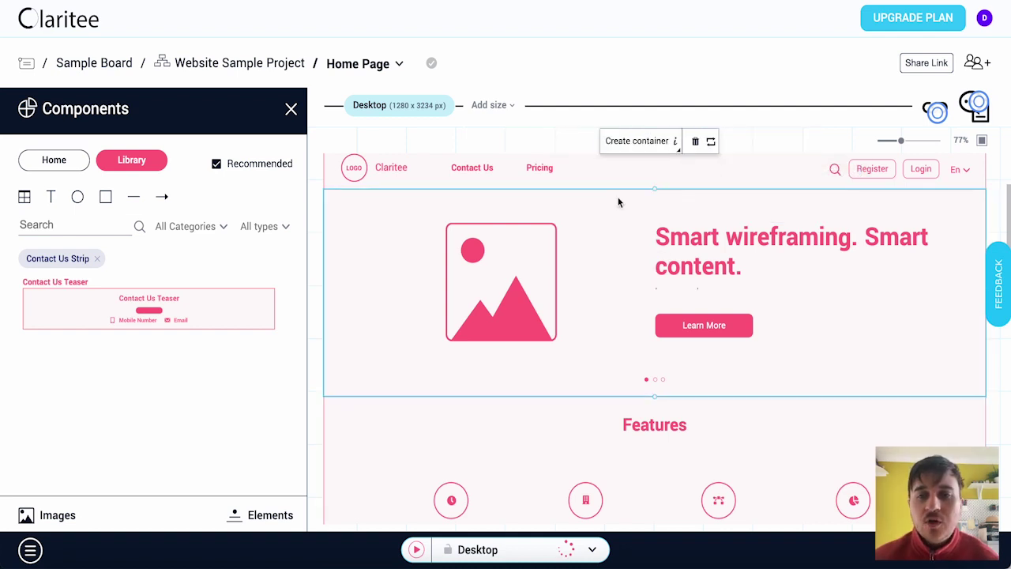
pyautogui.click(652, 148)
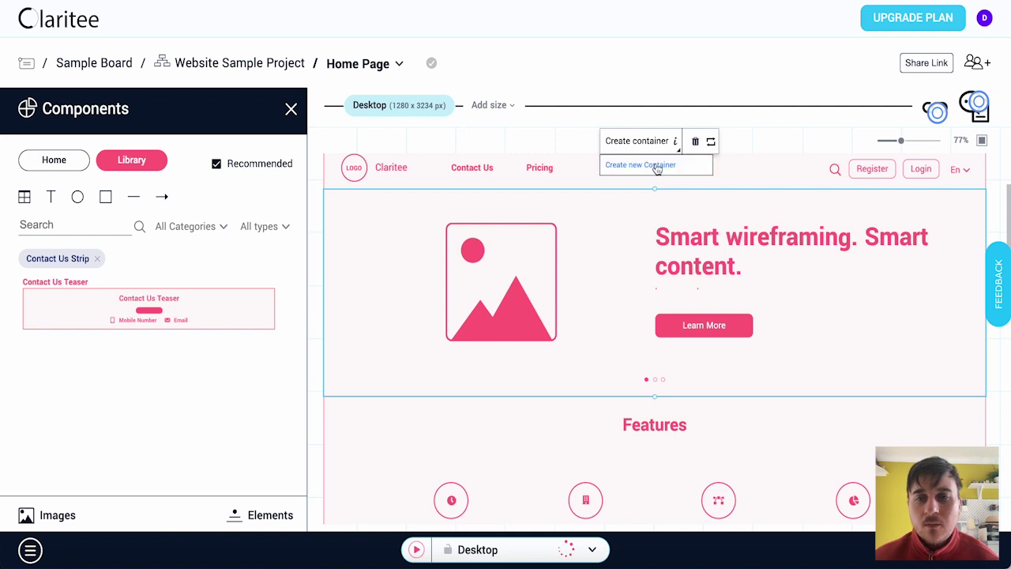
pyautogui.click(655, 163)
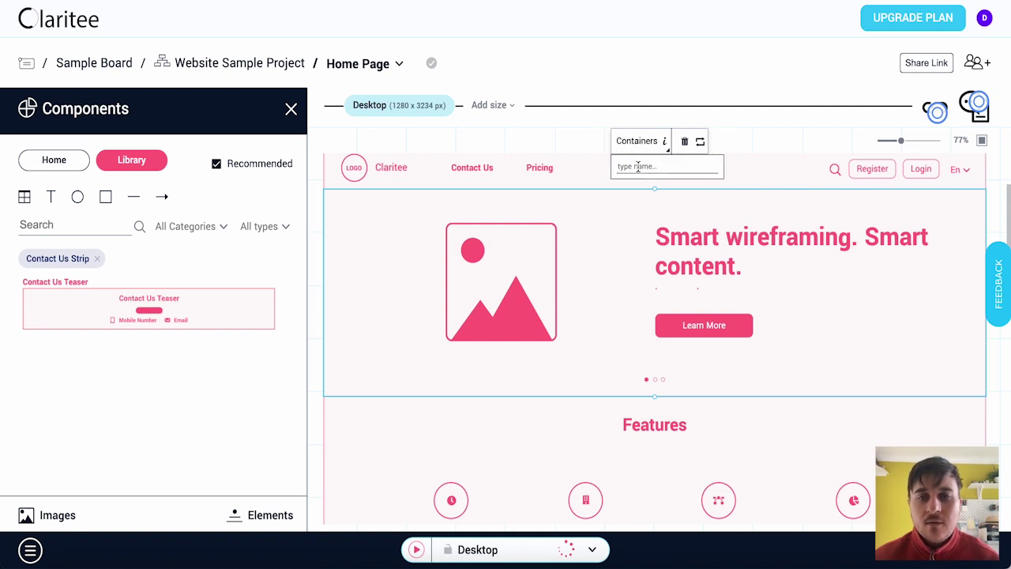
pyautogui.write('test')
pyautogui.press('Return')
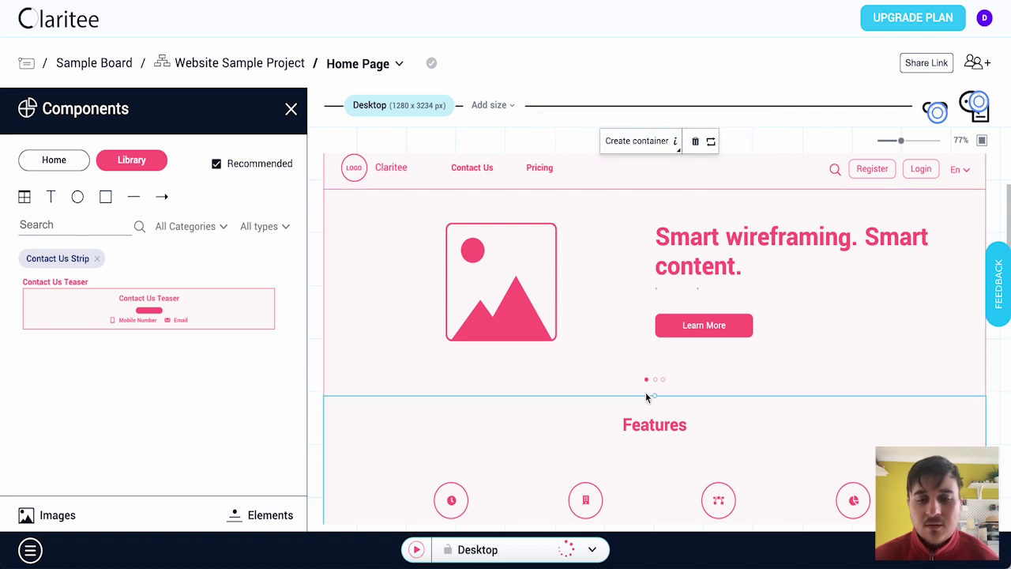
pyautogui.scroll(2, 645, 392)
pyautogui.moveTo(901, 143)
pyautogui.mouseDown()
pyautogui.moveTo(917, 142)
pyautogui.moveTo(893, 142)
pyautogui.mouseUp()
pyautogui.scroll(-2, 656, 356)
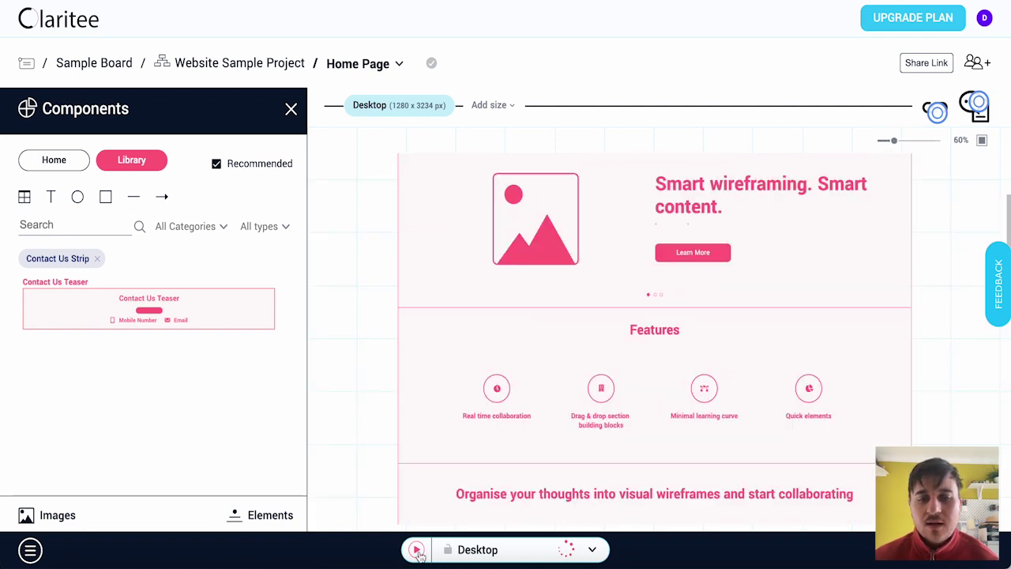
pyautogui.click(418, 551)
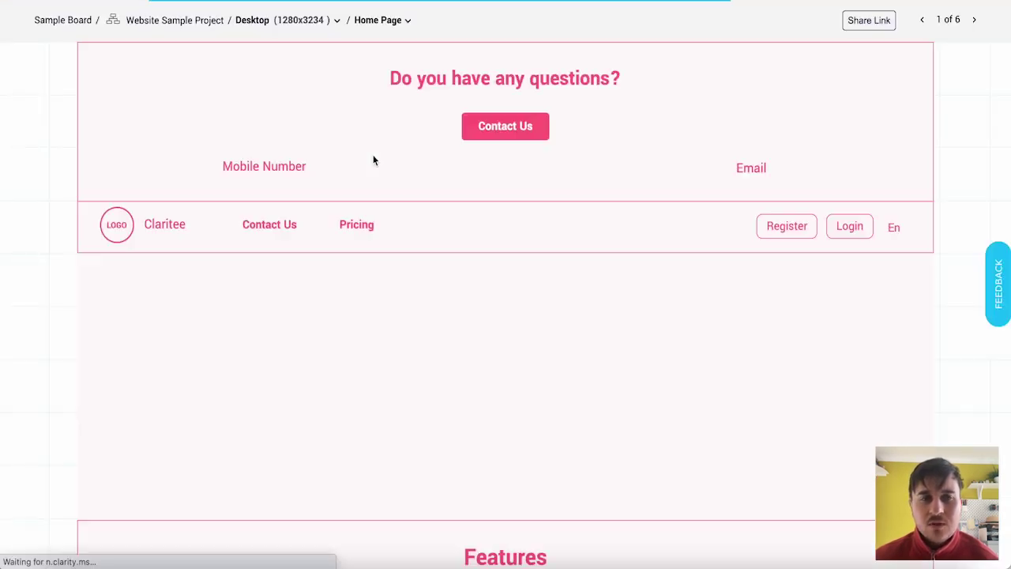
pyautogui.moveTo(375, 161); pyautogui.dragTo(587, 346)
pyautogui.scroll(-1, 587, 346)
pyautogui.scroll(1, 537, 292)
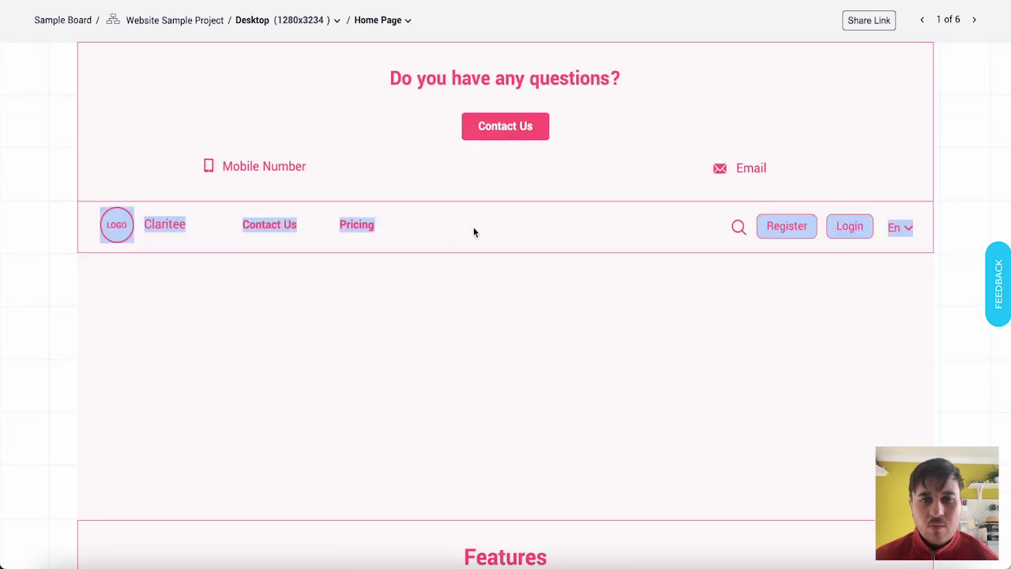
pyautogui.scroll(-8, 559, 147)
pyautogui.scroll(6, 559, 148)
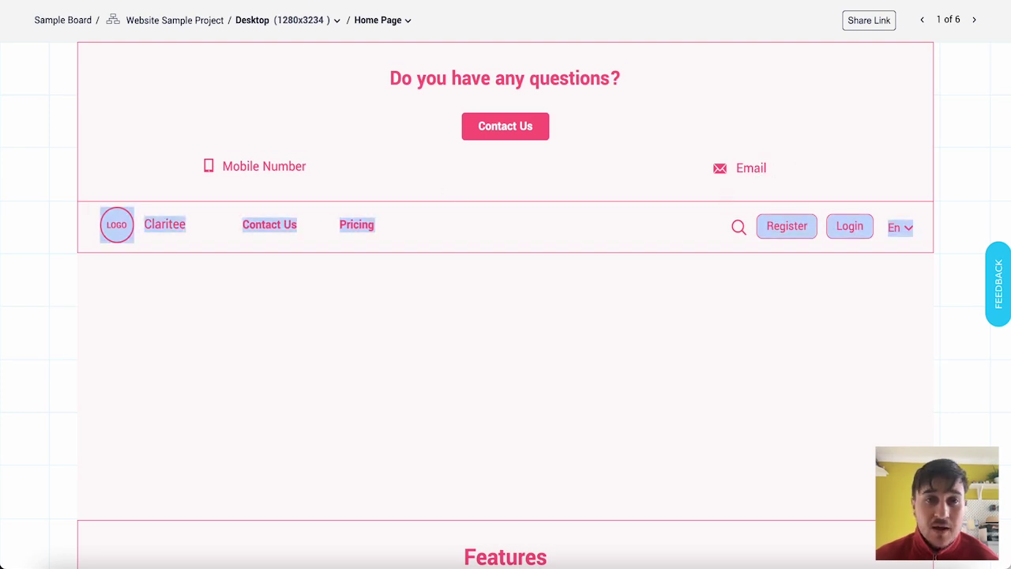
# Leave the preview, add a Mobile 375 x 667 size to the Home Page, and return to Desktop
pyautogui.click(411, 2)
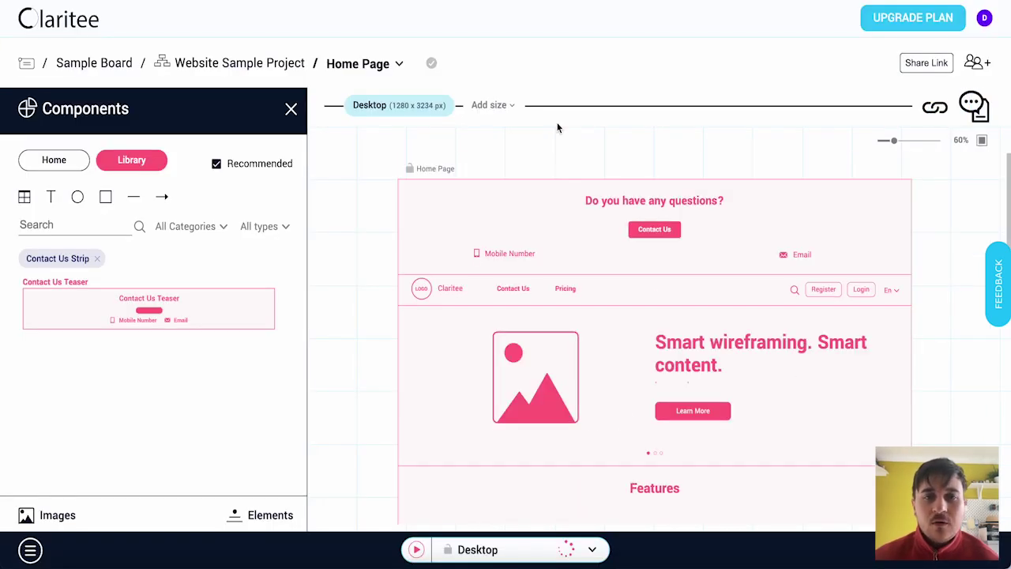
pyautogui.click(498, 107)
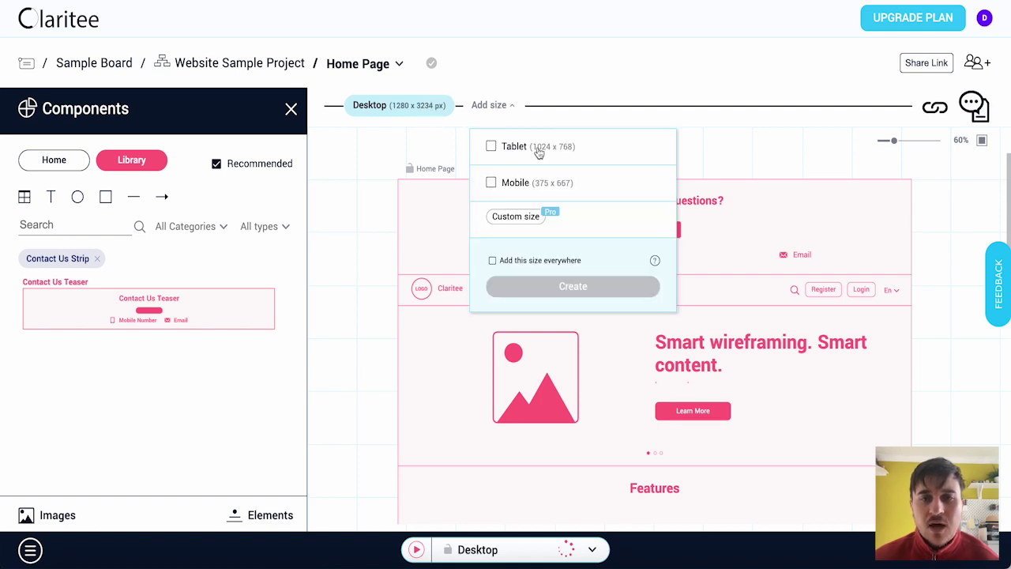
pyautogui.click(537, 186)
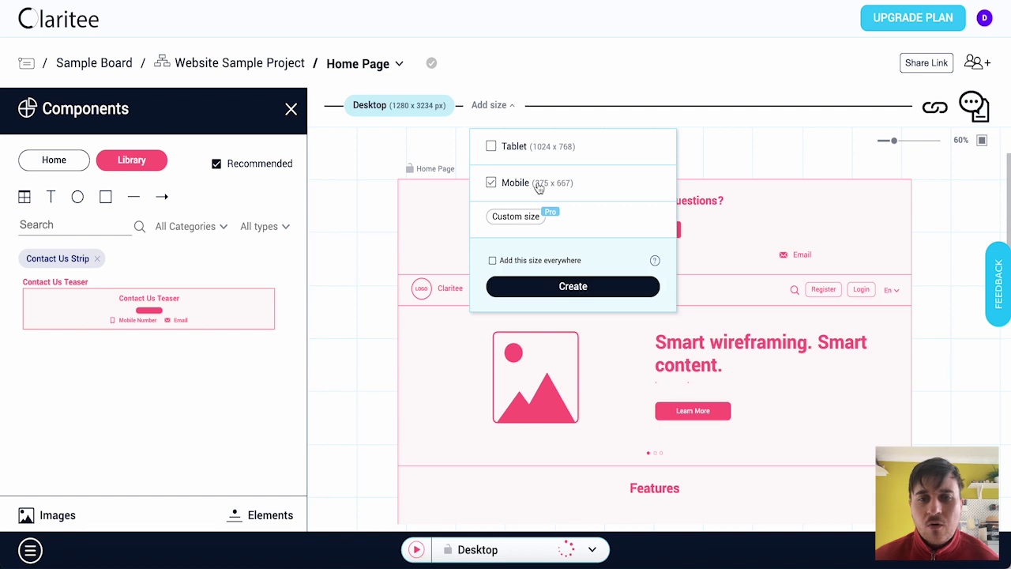
pyautogui.click(573, 286)
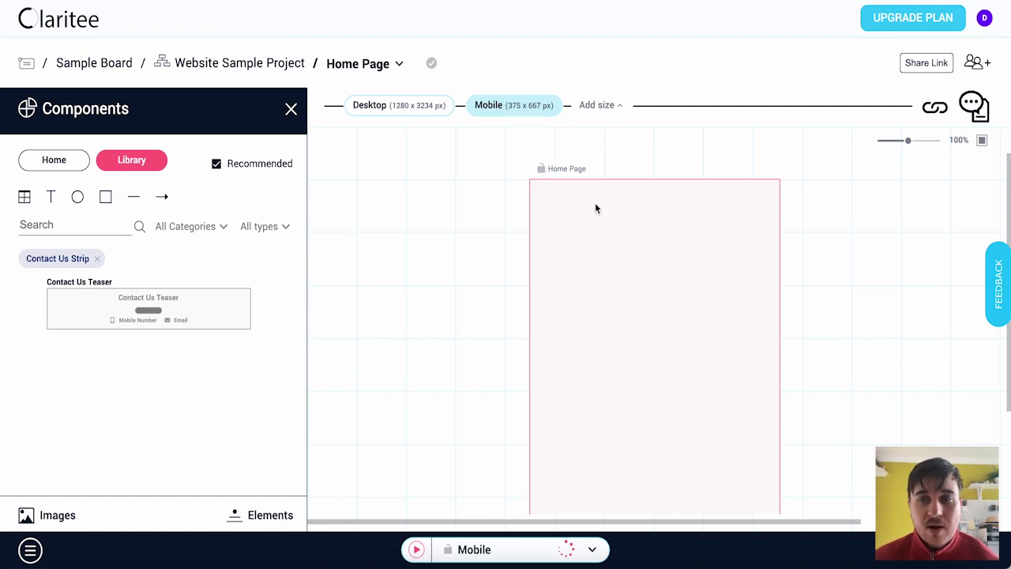
pyautogui.click(420, 109)
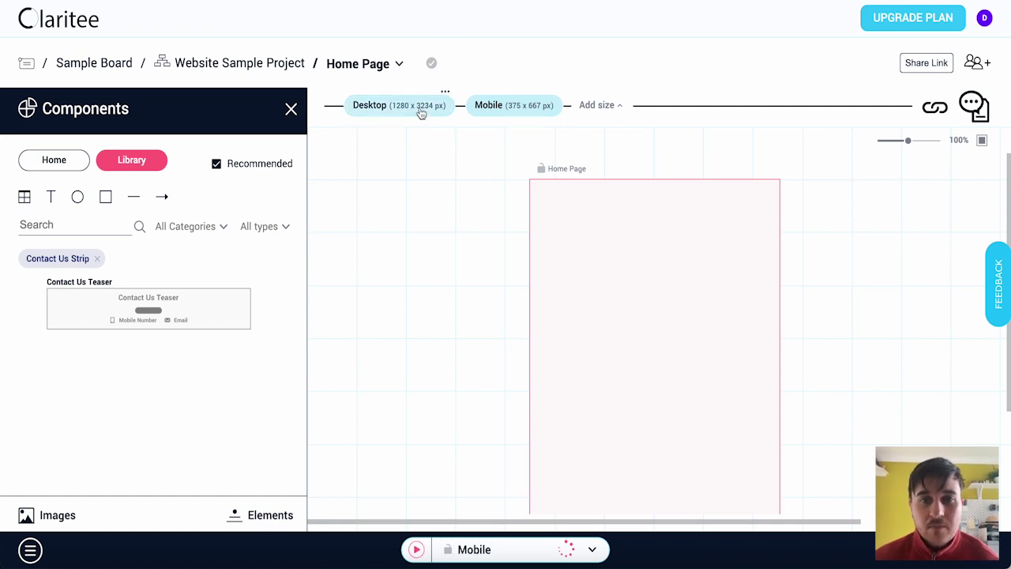
# Copy the project's share link, check its members panel, then dismiss it
pyautogui.click(927, 64)
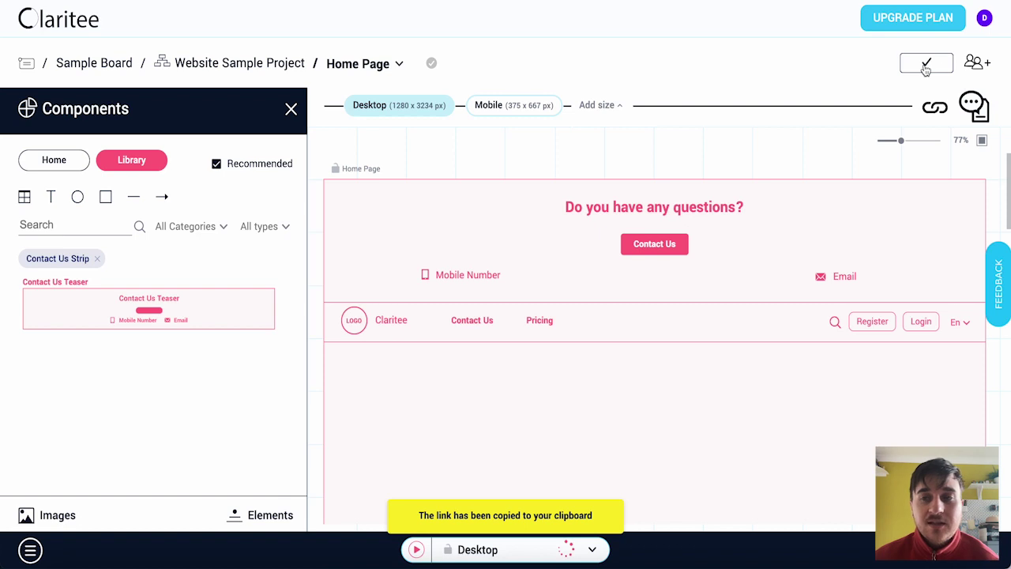
pyautogui.click(978, 65)
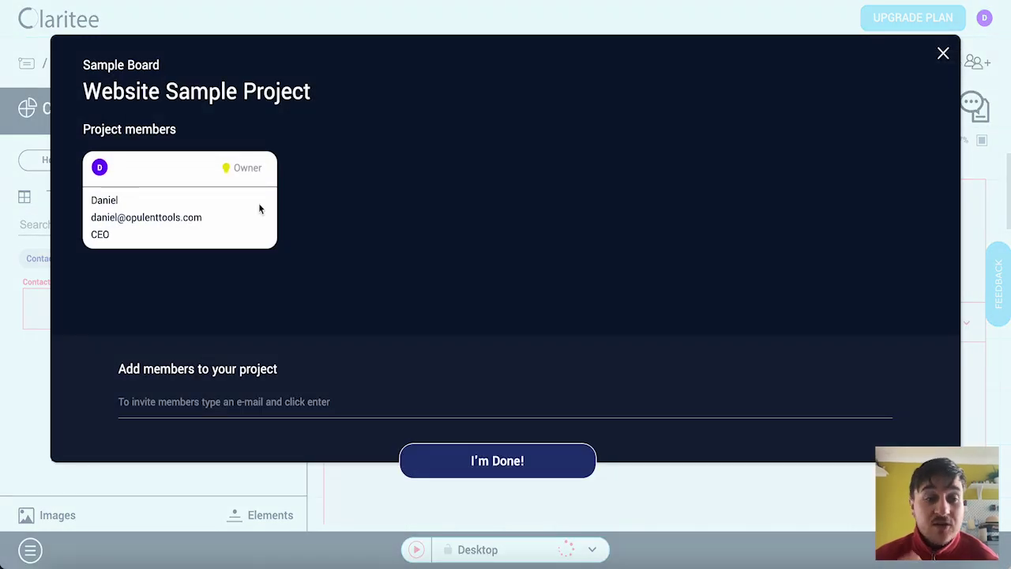
pyautogui.click(239, 405)
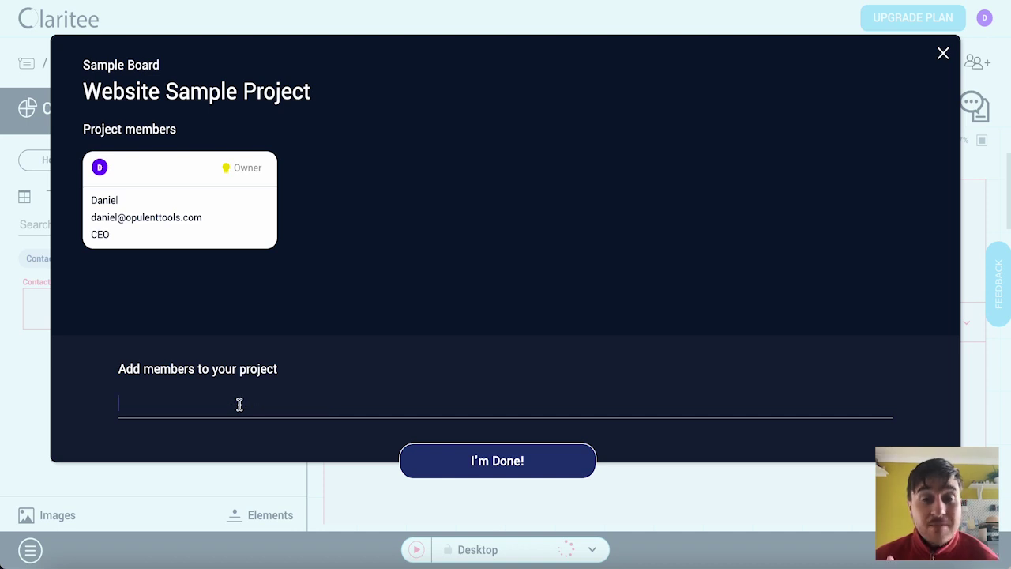
pyautogui.press('Escape')
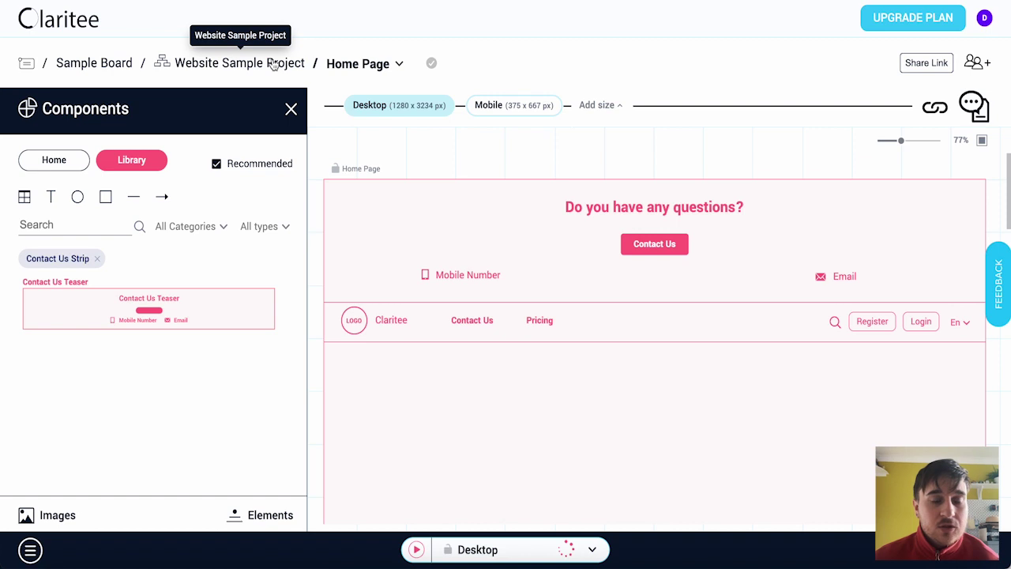
# Browse the Register, Pricing and Contact pages from the page list
pyautogui.click(400, 67)
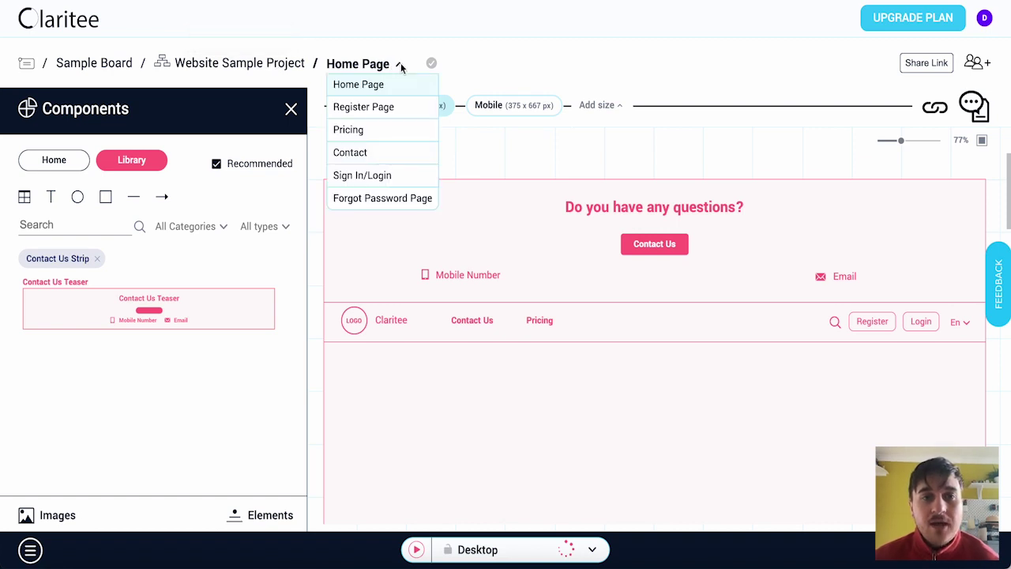
pyautogui.click(389, 109)
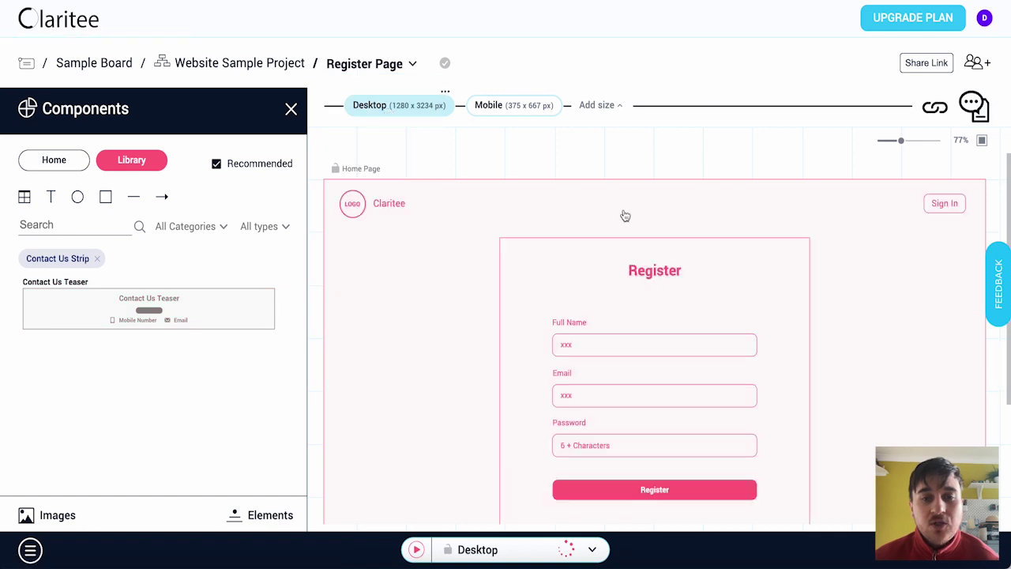
pyautogui.scroll(-5, 624, 215)
pyautogui.scroll(5, 624, 215)
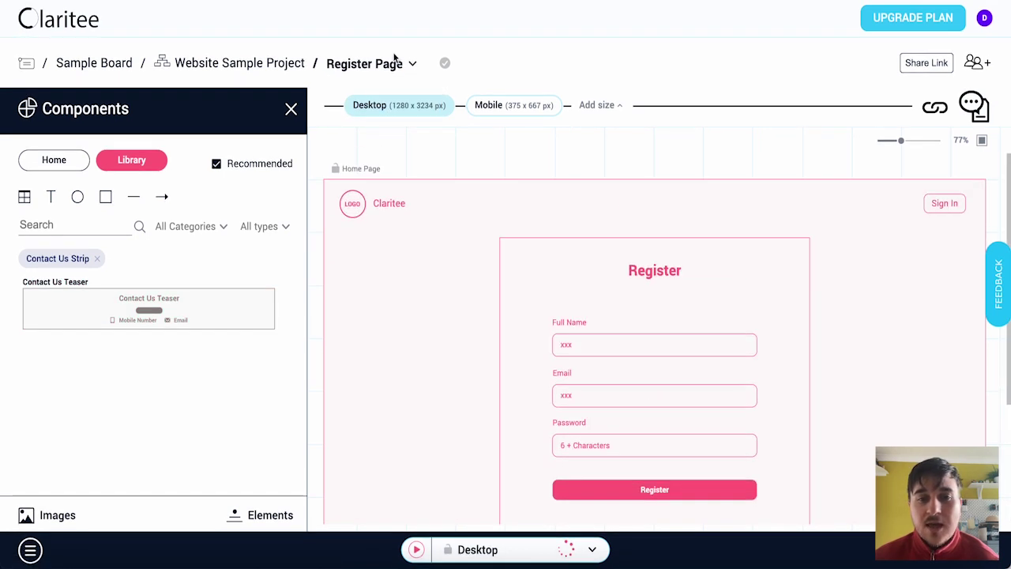
pyautogui.click(408, 67)
pyautogui.click(391, 132)
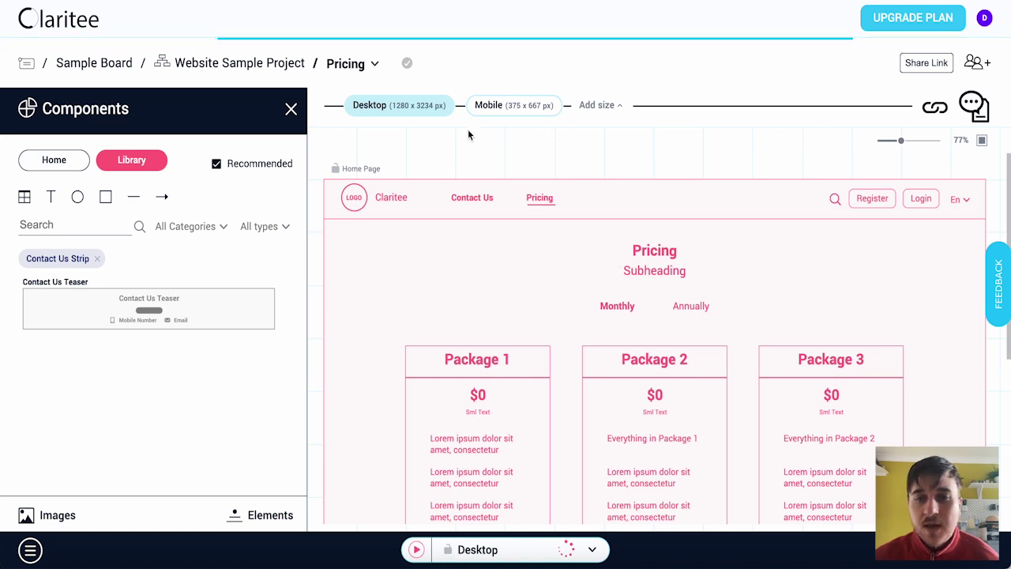
pyautogui.scroll(-10, 467, 133)
pyautogui.click(373, 63)
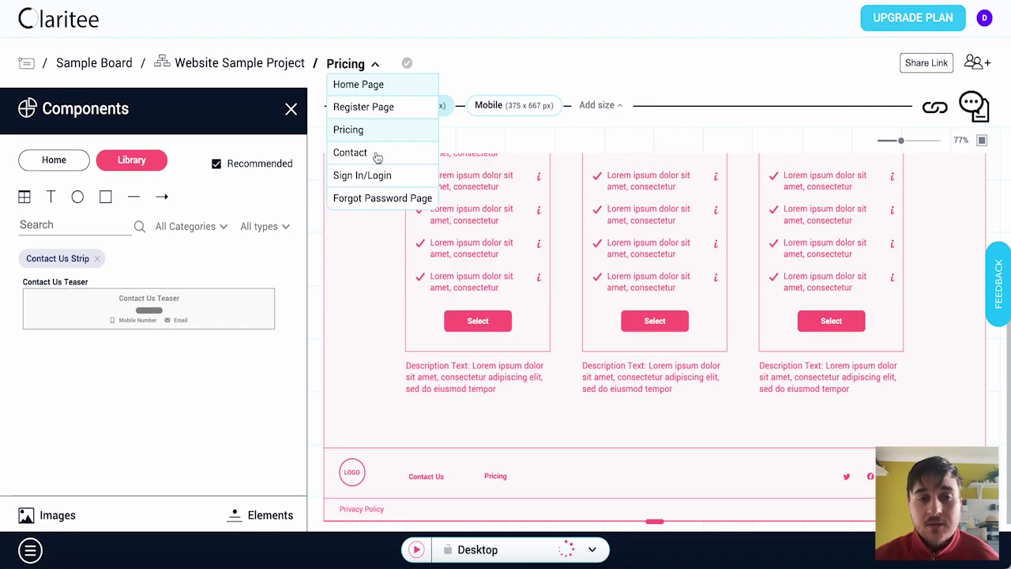
pyautogui.click(377, 157)
# On the Sign In page, inspect the Forgot Password form elements, then return to the sitemap
pyautogui.click(377, 63)
pyautogui.click(384, 175)
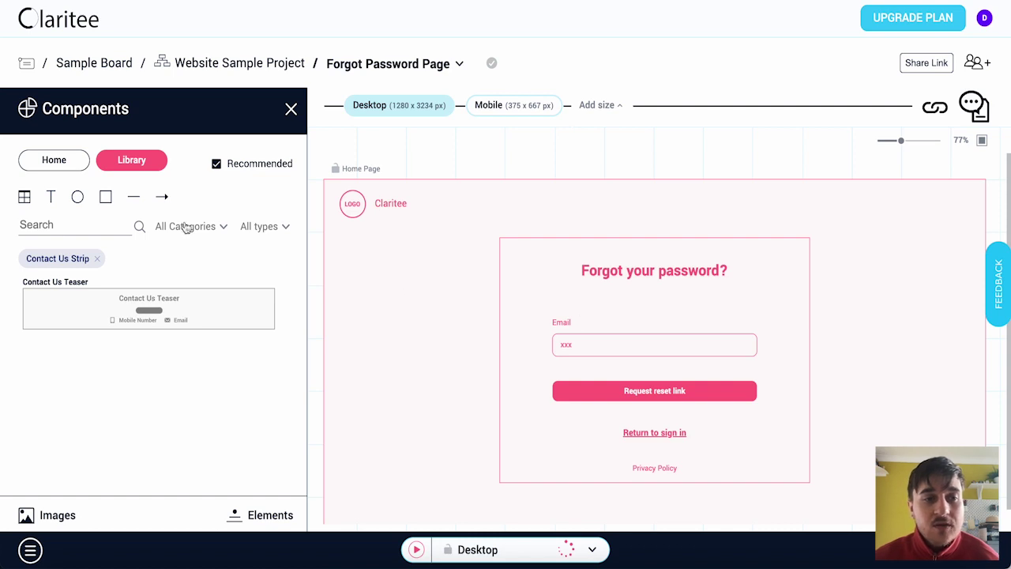
pyautogui.moveTo(185, 299); pyautogui.dragTo(289, 313)
pyautogui.click(719, 255)
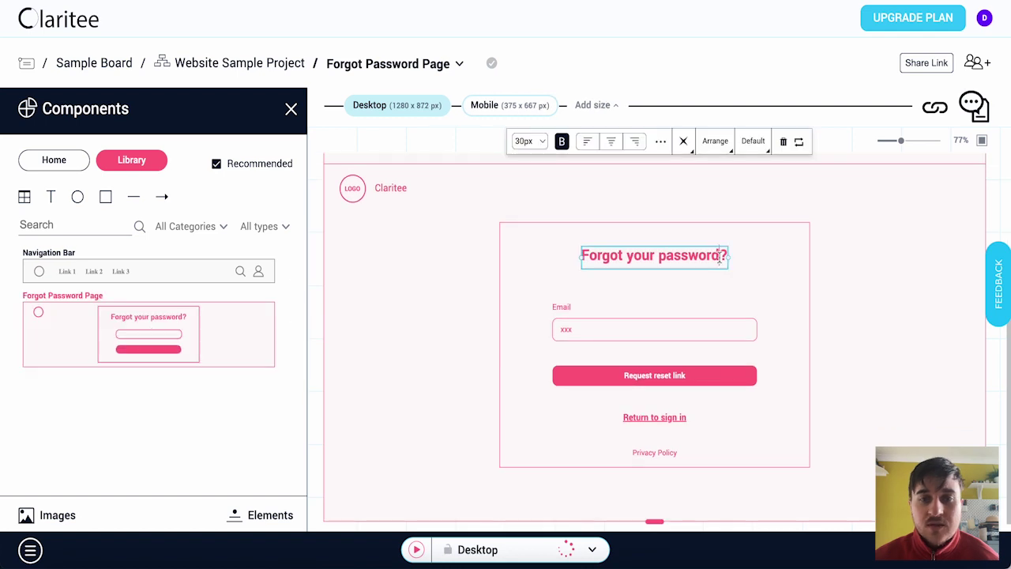
pyautogui.click(665, 319)
pyautogui.click(659, 374)
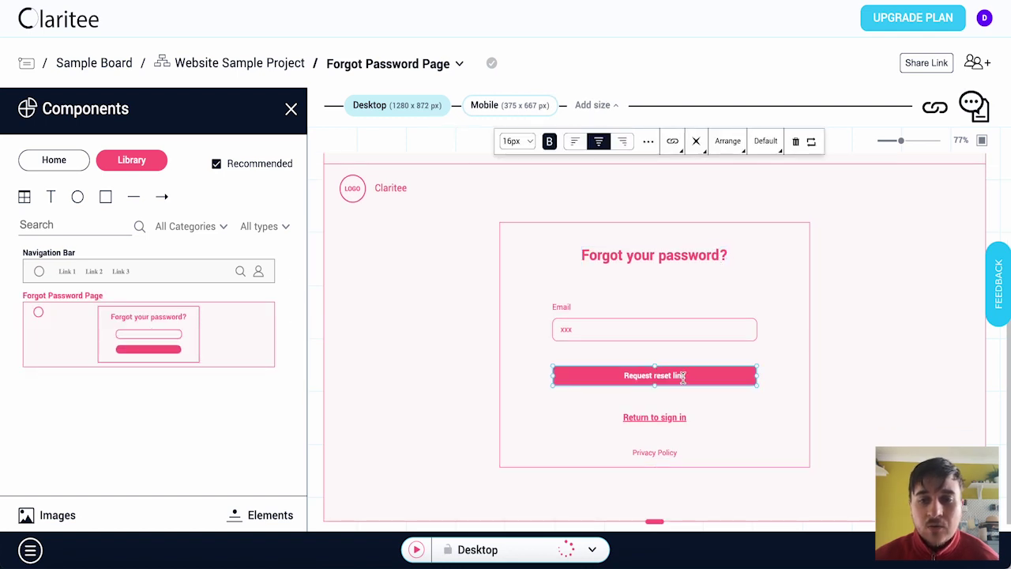
pyautogui.moveTo(684, 377)
pyautogui.mouseDown()
pyautogui.moveTo(684, 402)
pyautogui.moveTo(683, 380)
pyautogui.mouseUp()
pyautogui.click(668, 419)
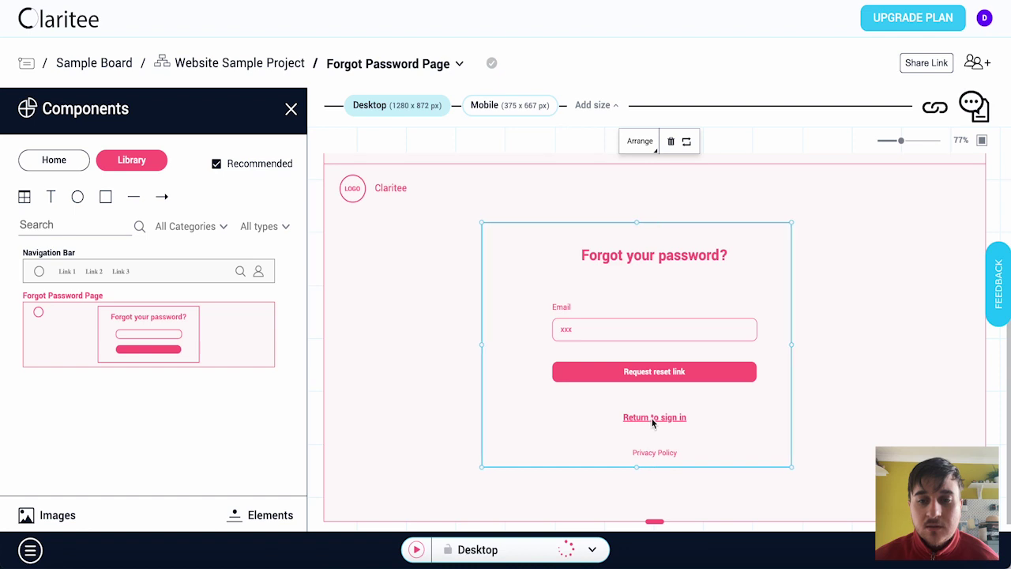
pyautogui.click(451, 240)
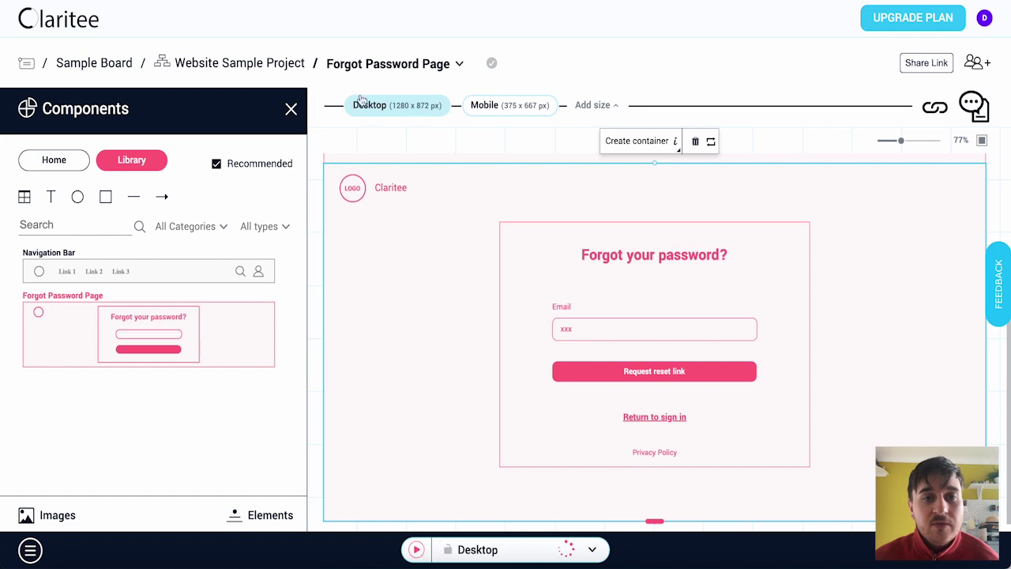
pyautogui.click(434, 65)
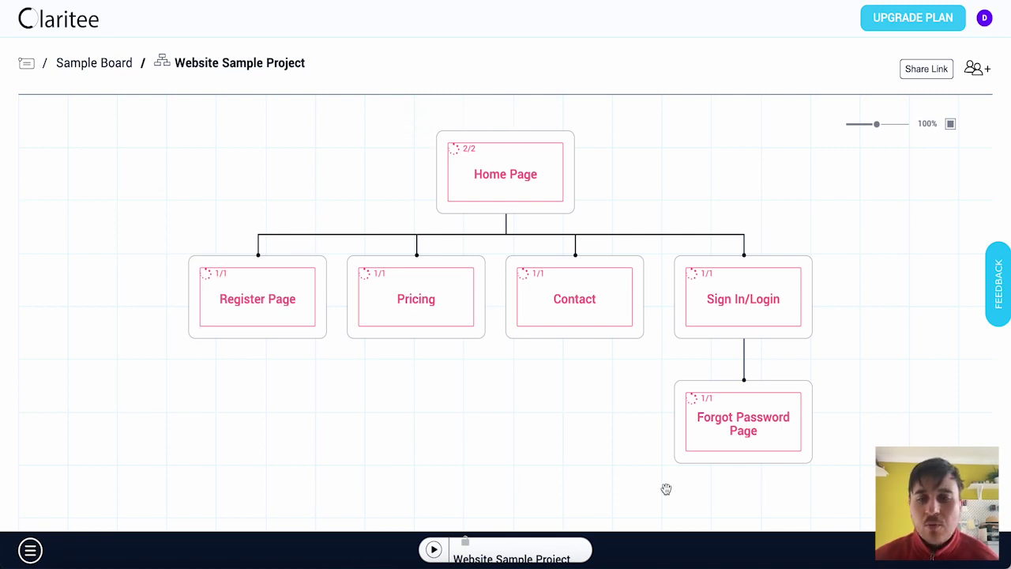
# Under the Contact card, pick the Careers template from the page list and add it
pyautogui.moveTo(593, 334)
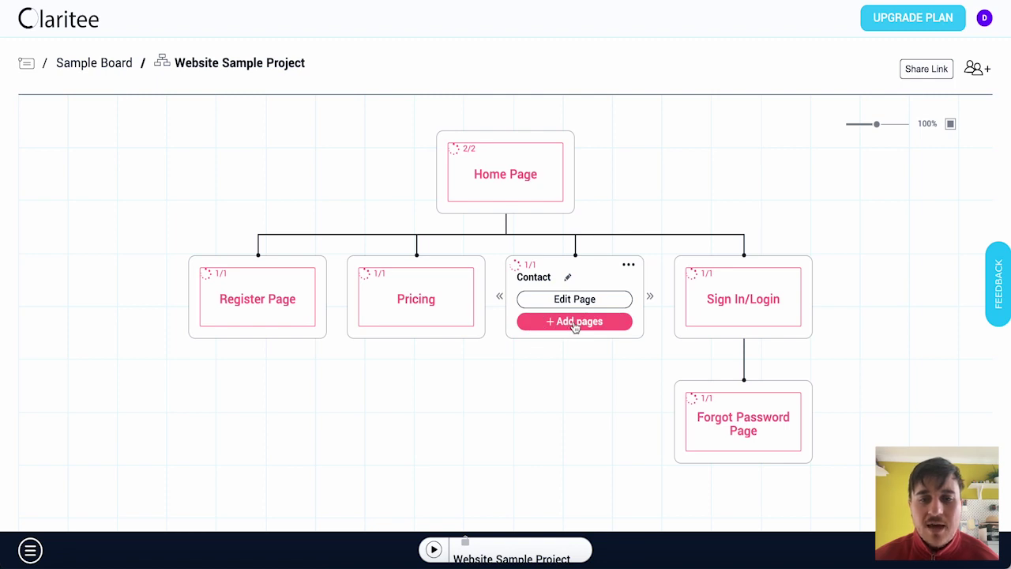
pyautogui.click(574, 324)
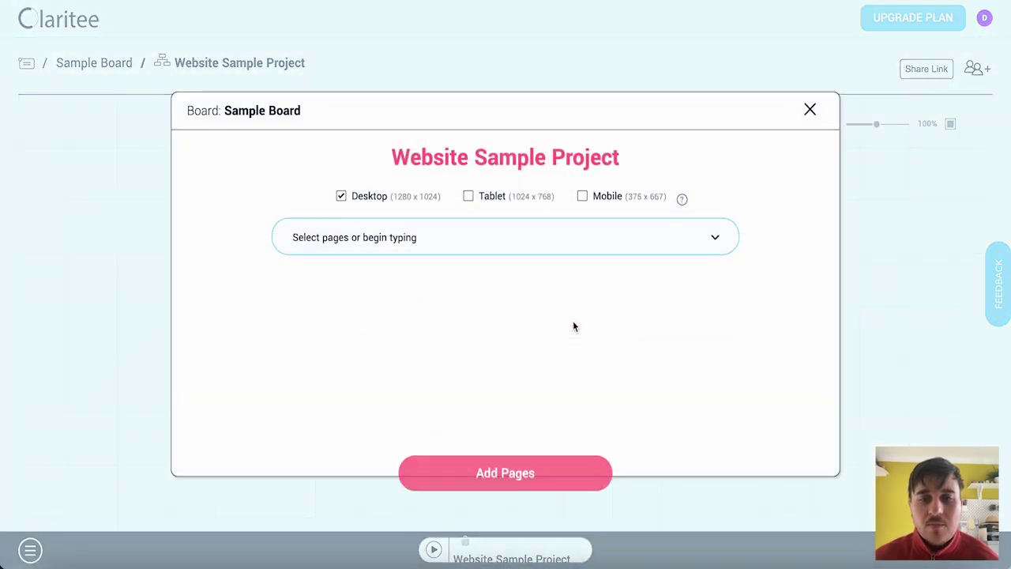
pyautogui.click(515, 237)
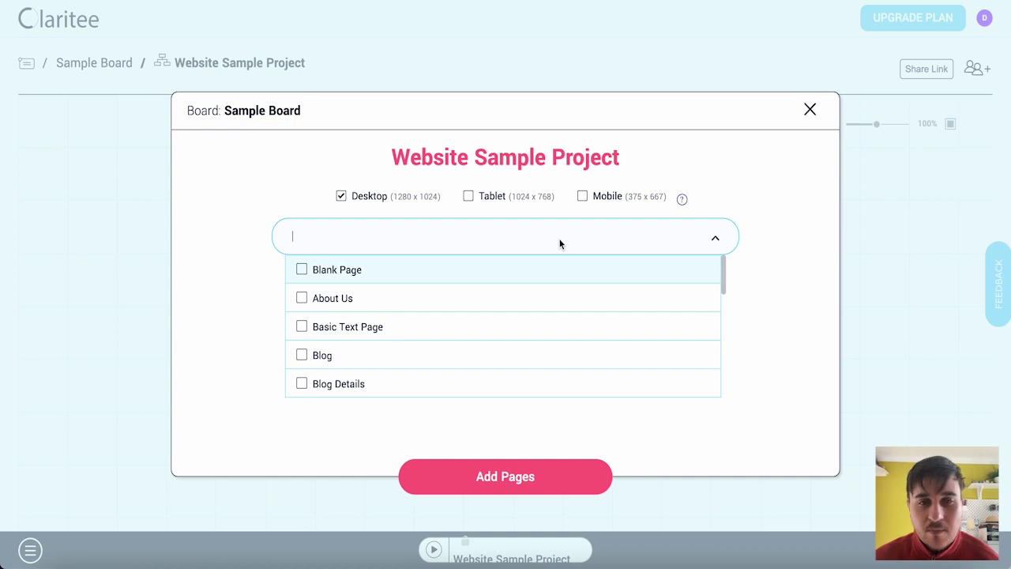
pyautogui.scroll(-5, 463, 305)
pyautogui.scroll(5, 465, 305)
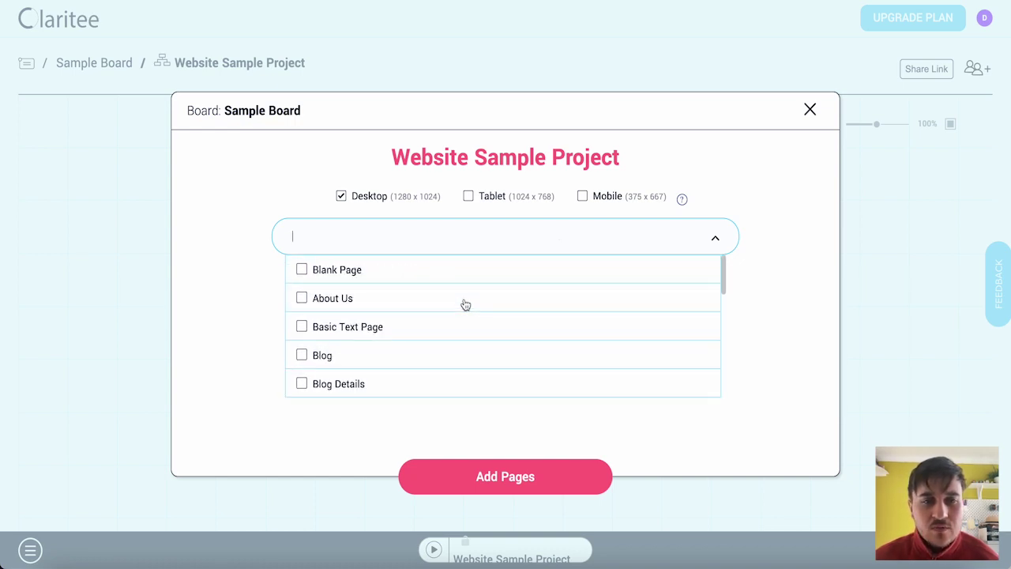
pyautogui.scroll(-1, 363, 304)
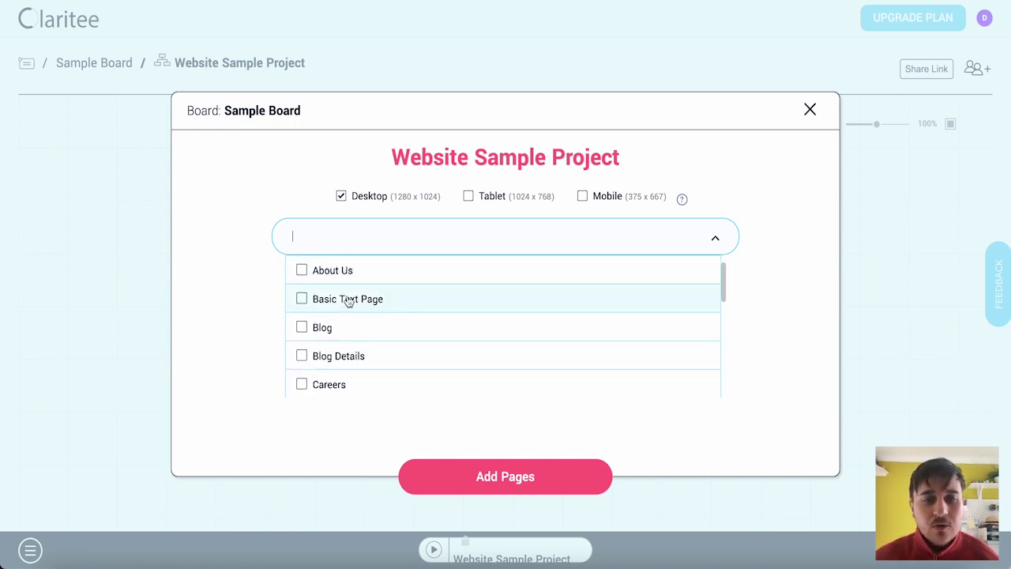
pyautogui.scroll(-1, 348, 301)
pyautogui.scroll(-1, 342, 293)
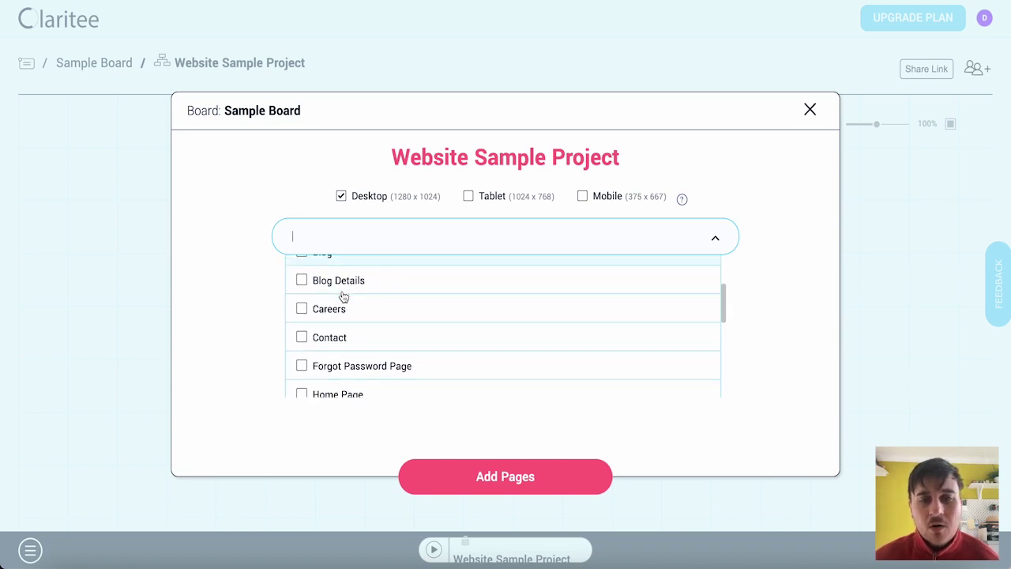
pyautogui.scroll(-1, 339, 292)
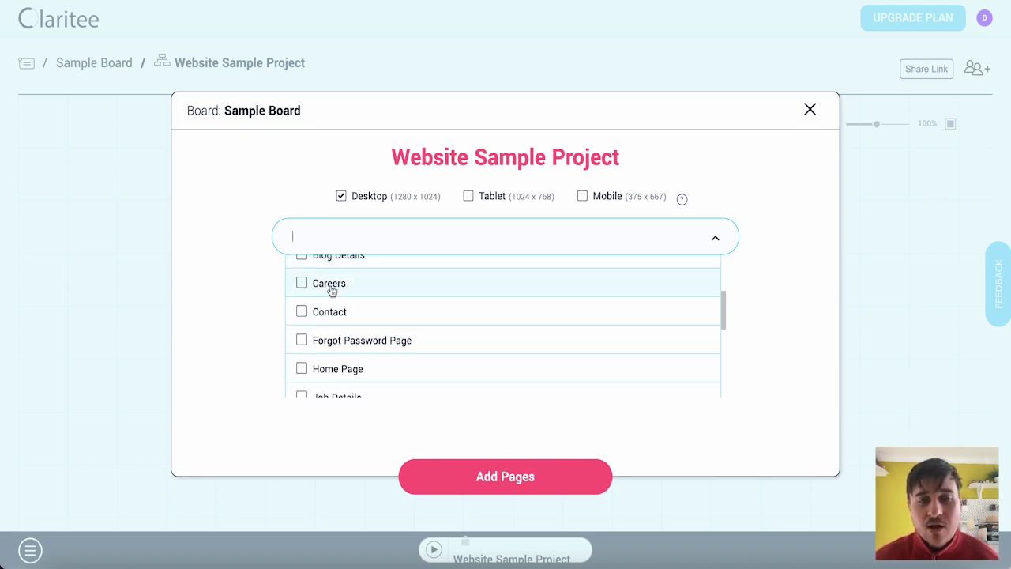
pyautogui.scroll(-1, 332, 290)
pyautogui.scroll(1, 334, 293)
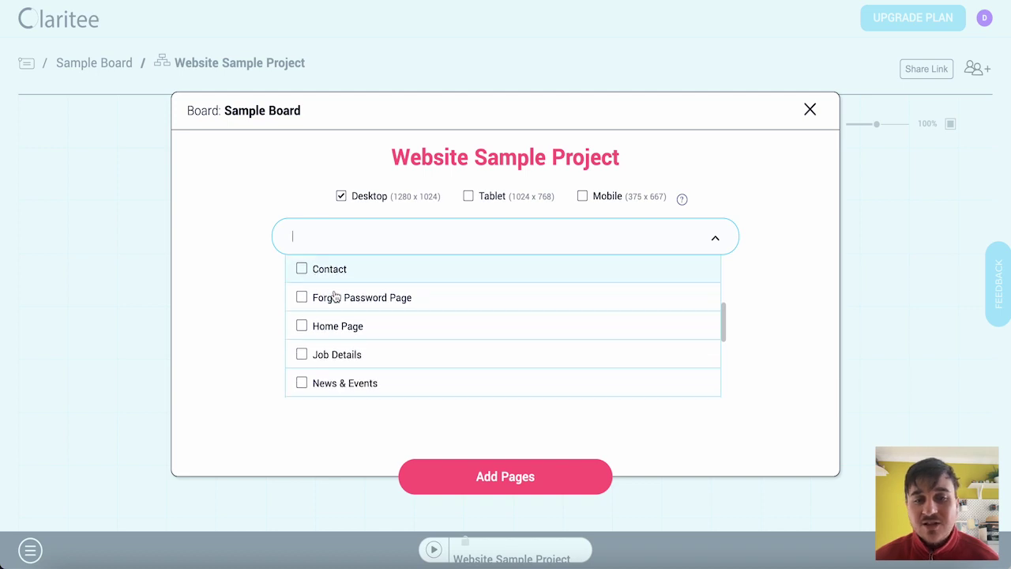
pyautogui.scroll(-4, 335, 297)
pyautogui.scroll(6, 335, 296)
pyautogui.scroll(-2, 335, 296)
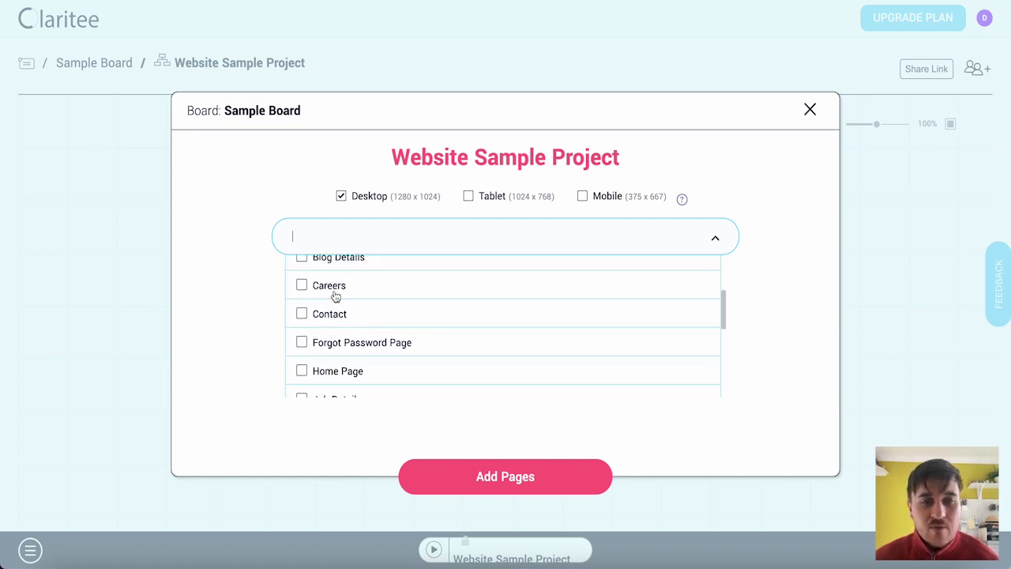
pyautogui.click(350, 289)
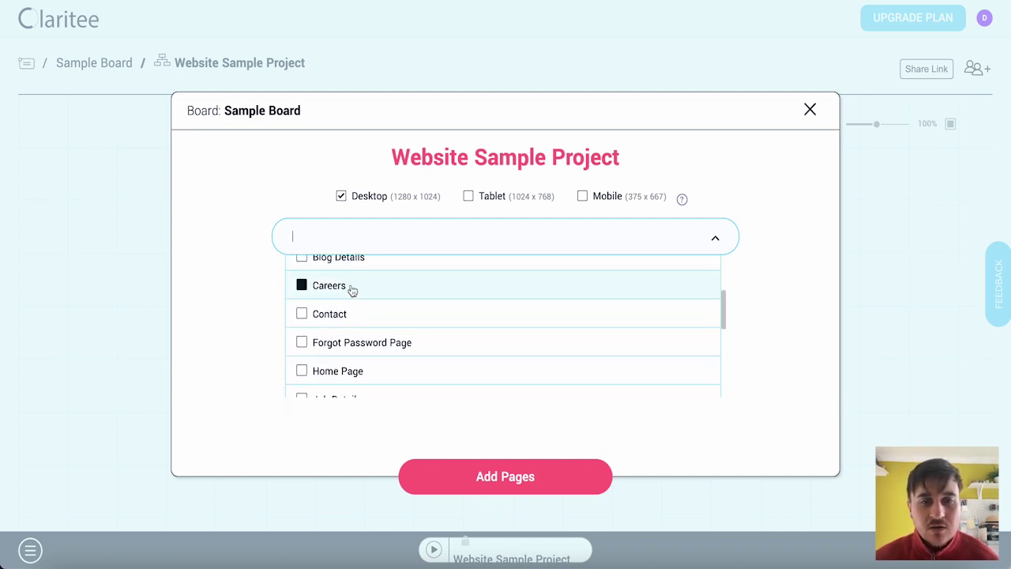
pyautogui.click(559, 480)
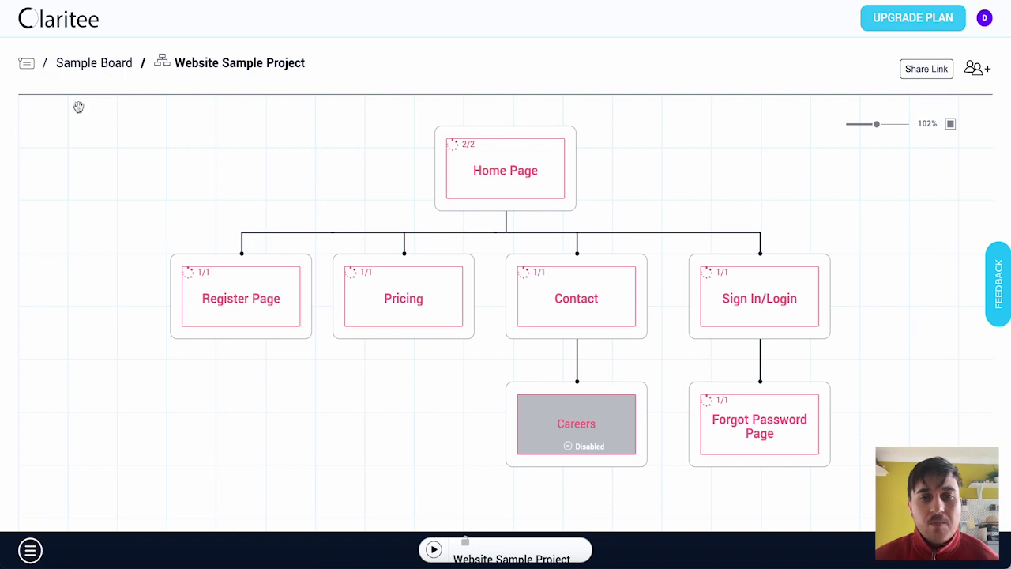
# From the dashboard, create a new board named 'Test Board'
pyautogui.click(26, 62)
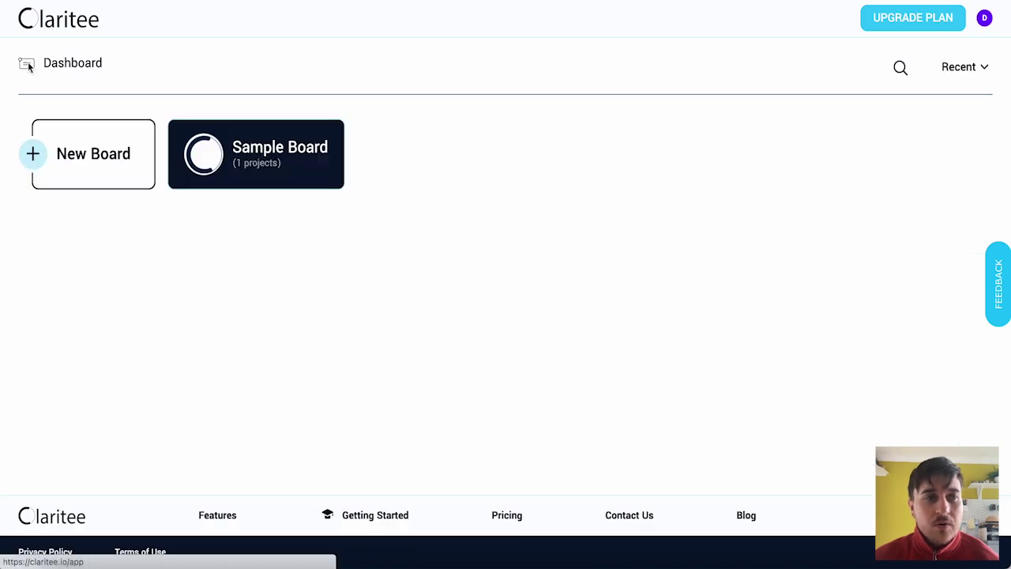
pyautogui.click(40, 157)
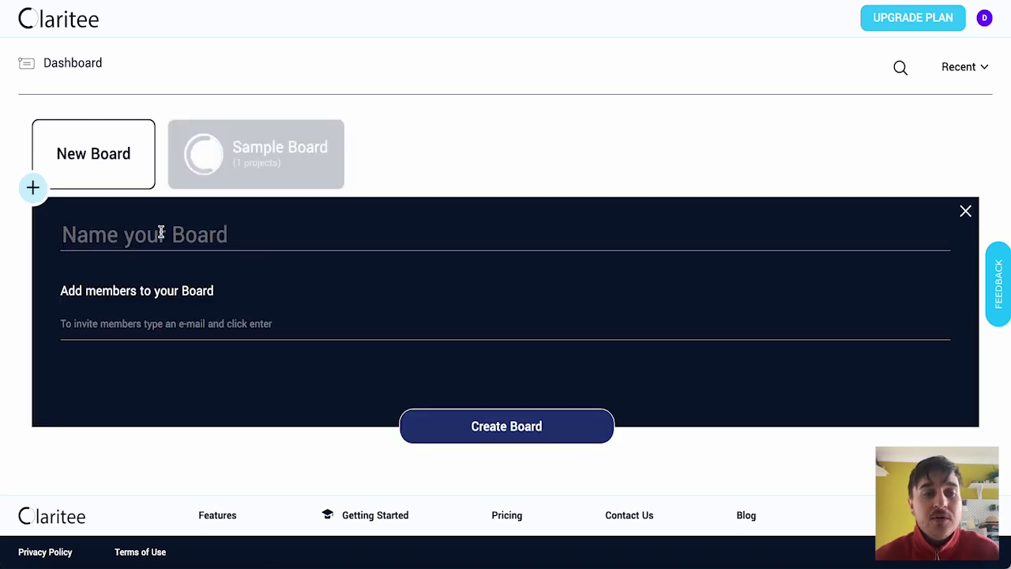
pyautogui.write('Test Board')
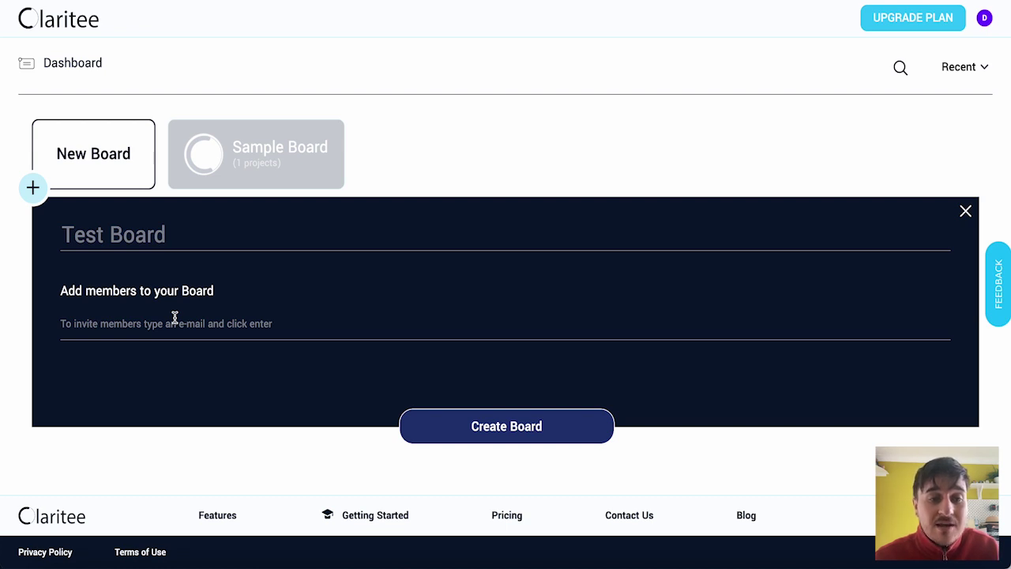
pyautogui.click(503, 428)
pyautogui.click(690, 222)
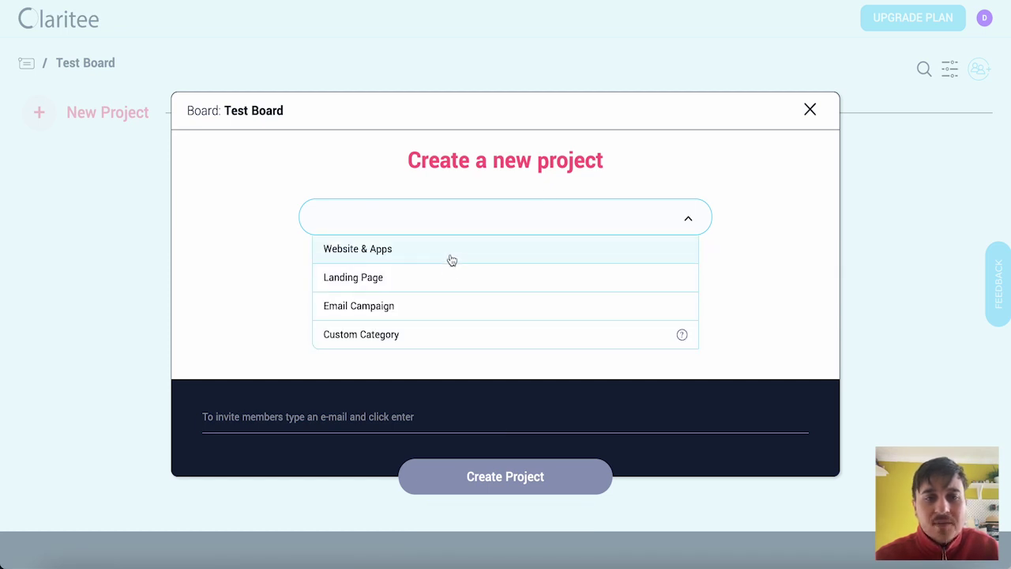
# Create a Custom Category project named 'Test'
pyautogui.click(461, 339)
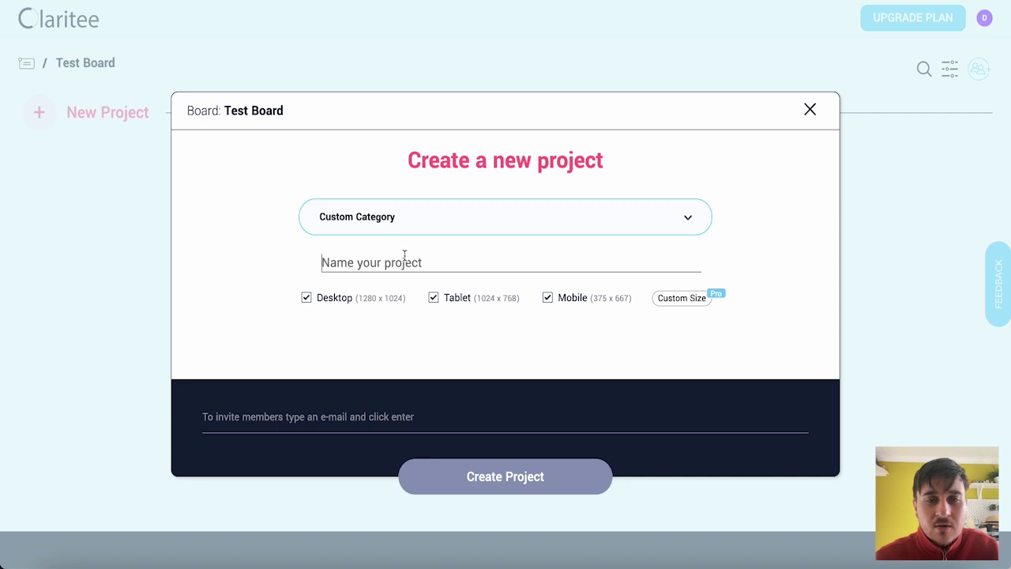
pyautogui.write('Test')
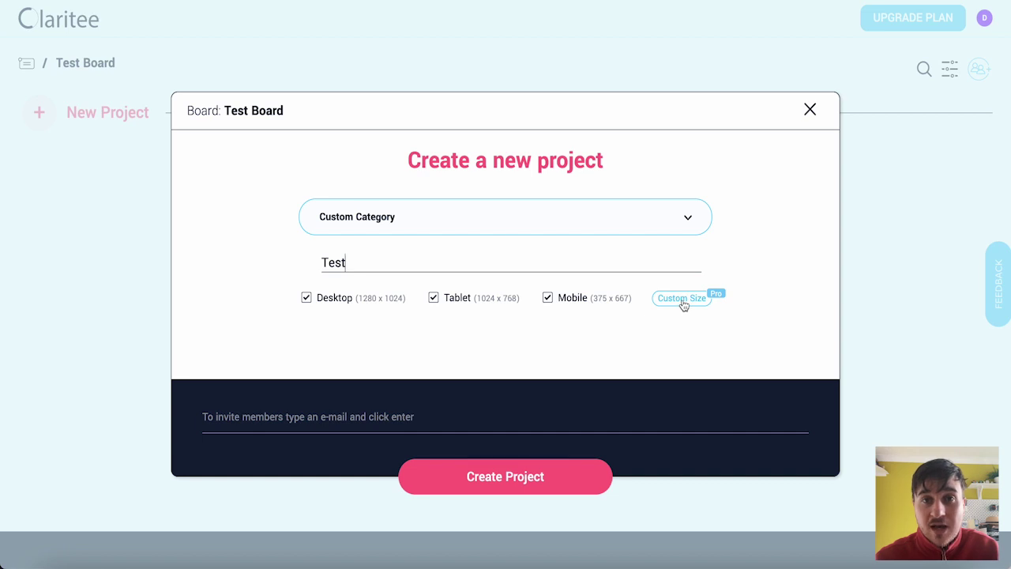
pyautogui.click(521, 478)
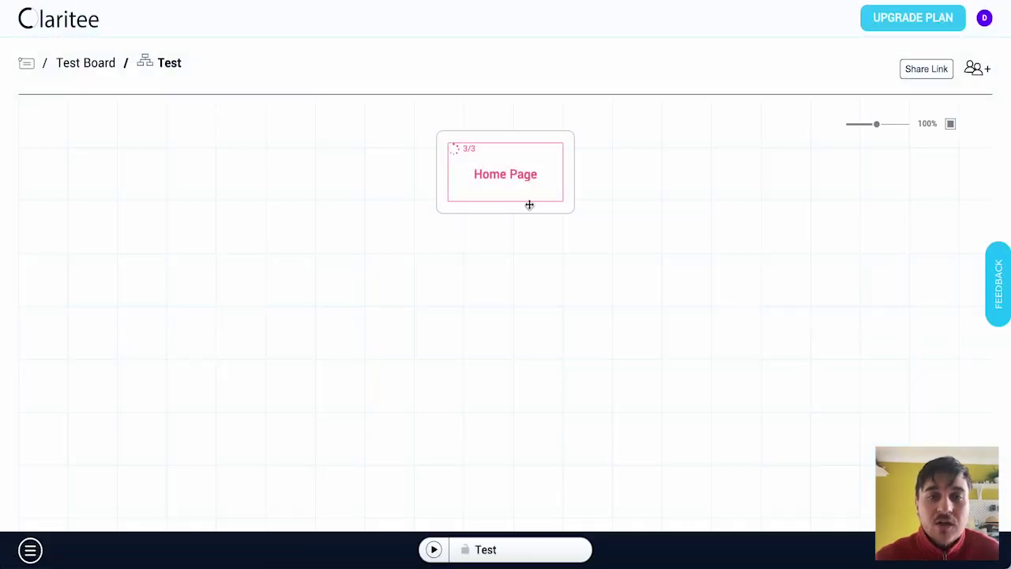
# Add a Blank Page beneath the Home Page in the Test sitemap
pyautogui.moveTo(541, 158)
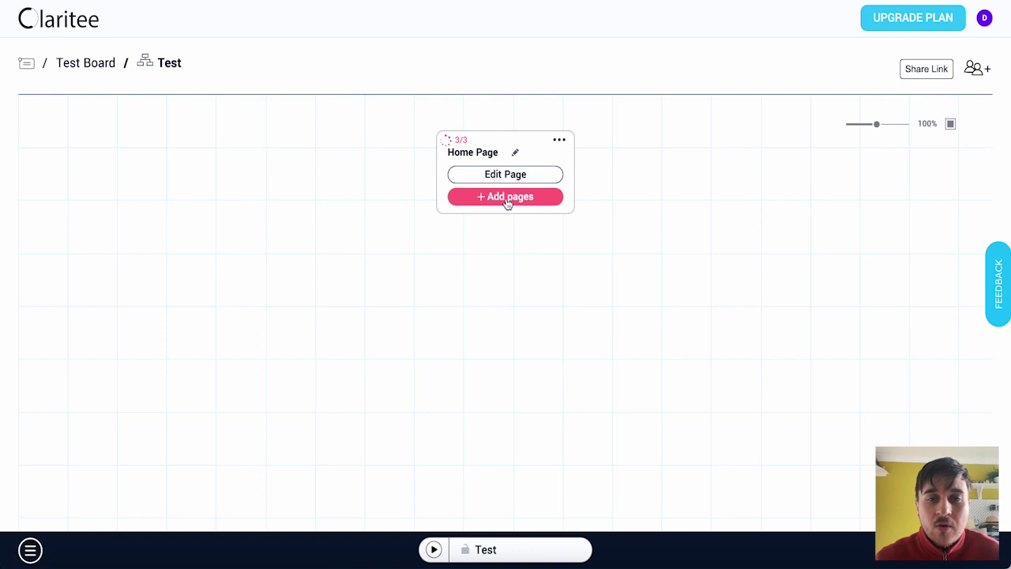
pyautogui.click(508, 197)
pyautogui.click(474, 236)
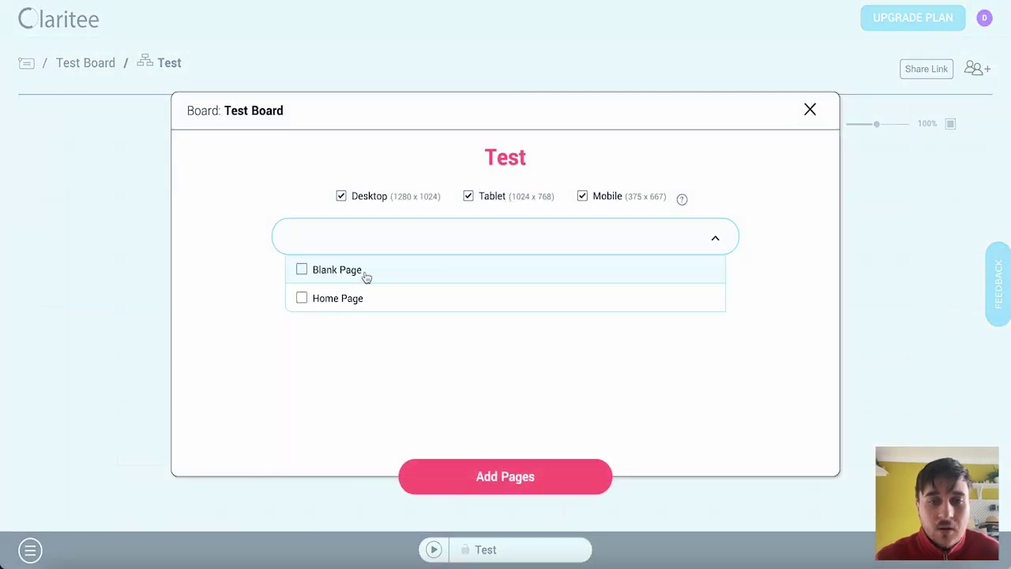
pyautogui.click(303, 272)
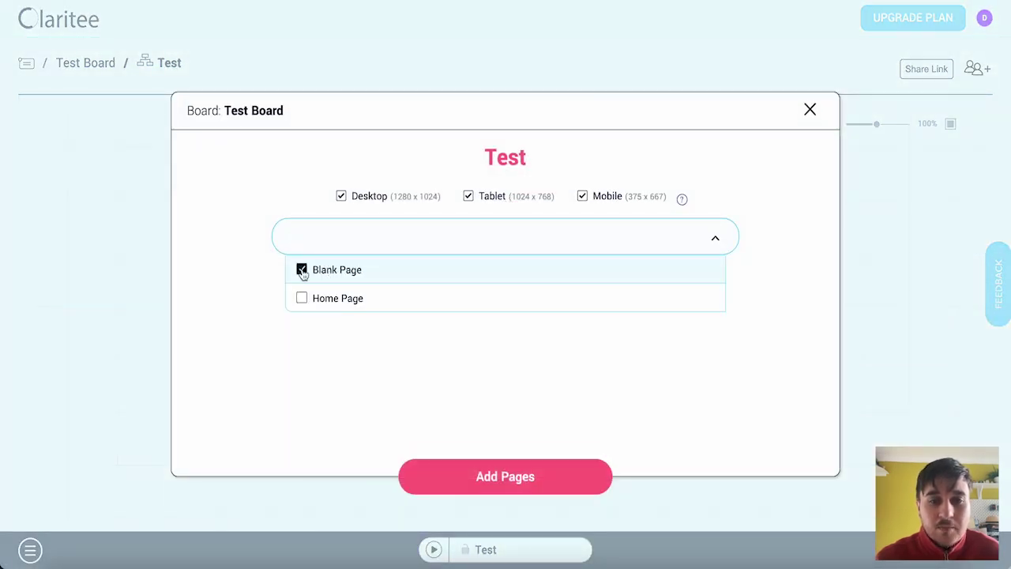
pyautogui.click(502, 478)
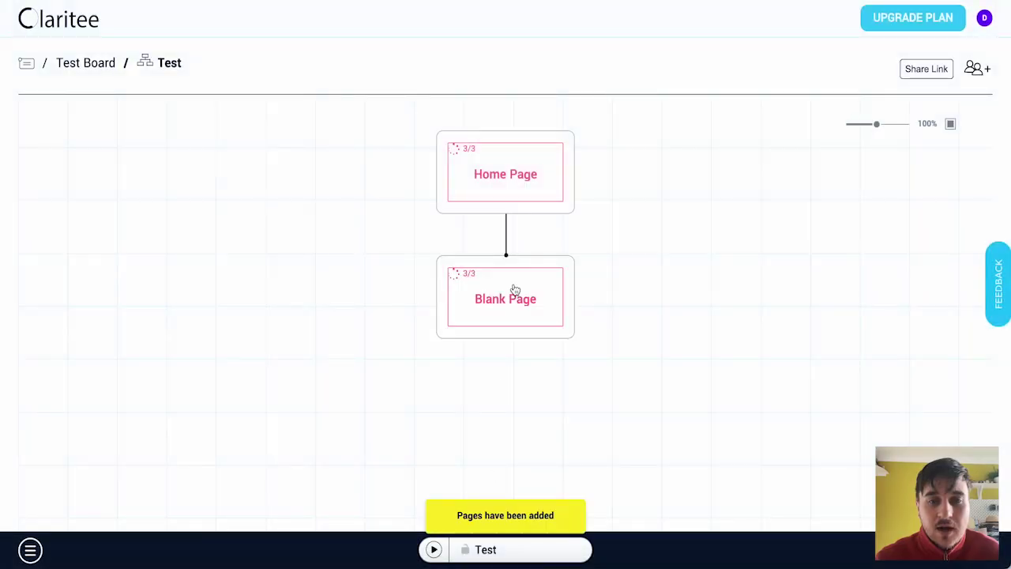
# Edit the Blank Page and drag in Navigation Bar, Our Story Card, Client Logos Card and Basic Form
pyautogui.click(512, 300)
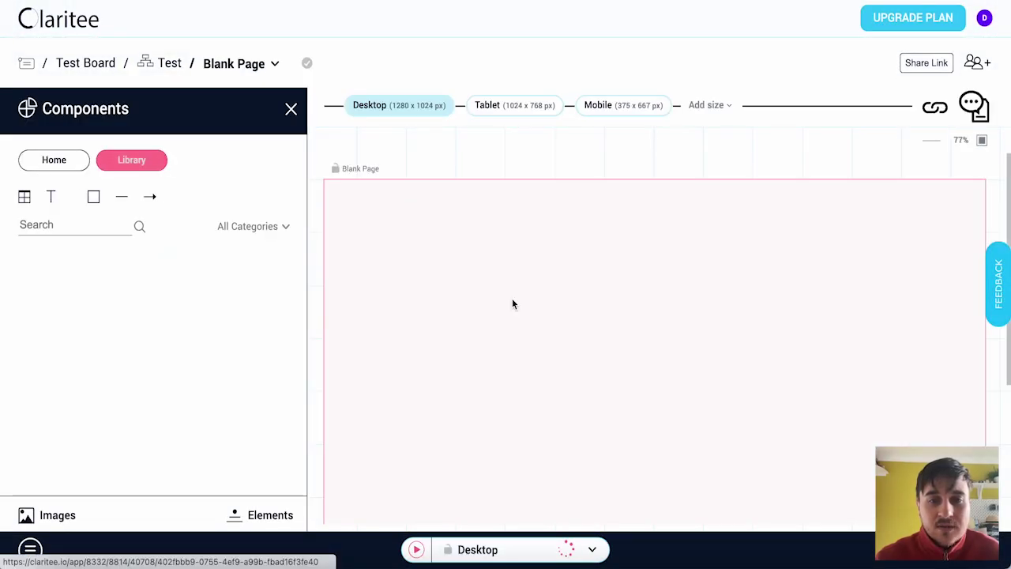
pyautogui.moveTo(155, 275); pyautogui.dragTo(440, 215)
pyautogui.scroll(-1, 219, 343)
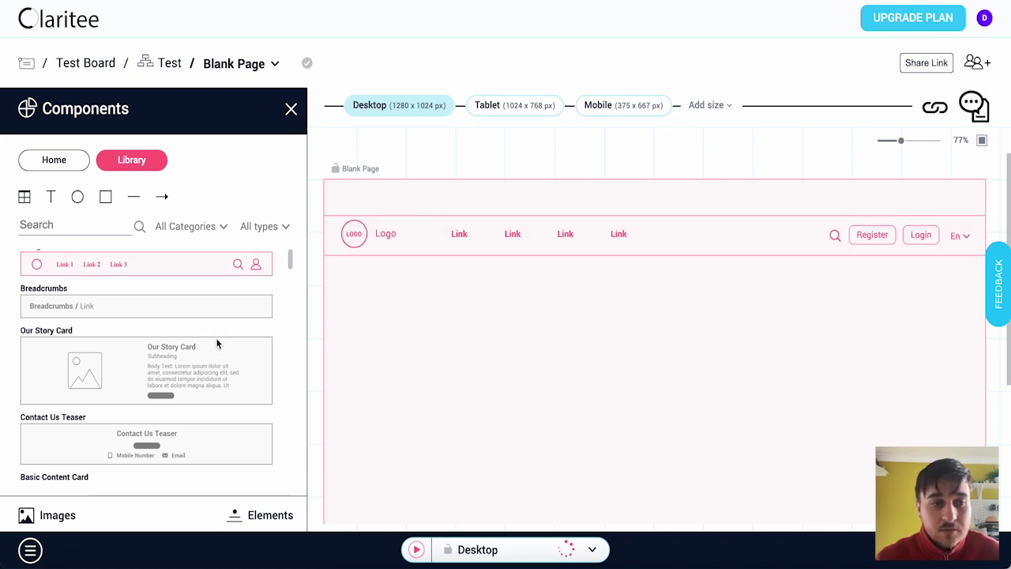
pyautogui.moveTo(218, 343); pyautogui.dragTo(427, 339)
pyautogui.scroll(-3, 437, 314)
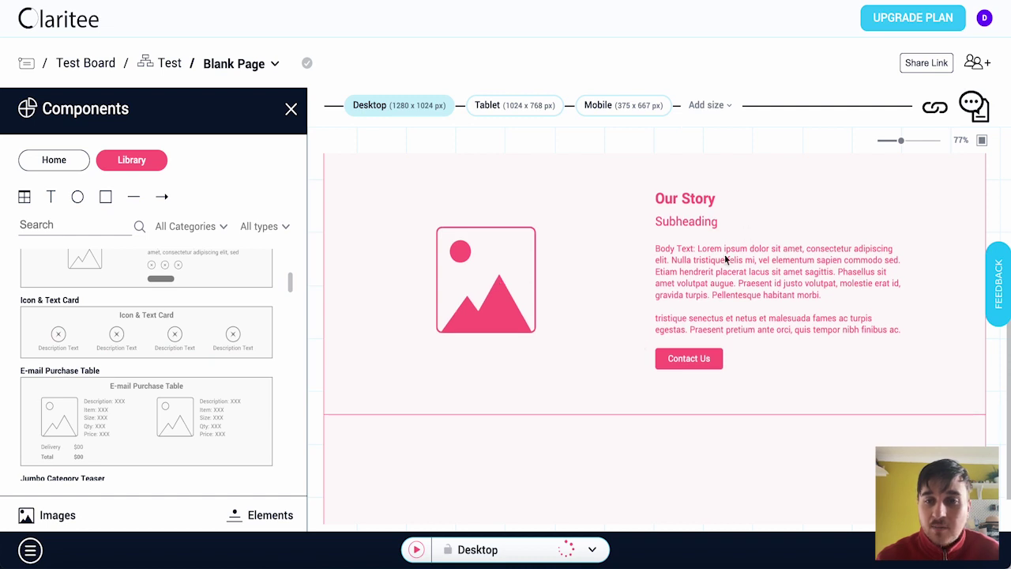
pyautogui.scroll(-6, 203, 319)
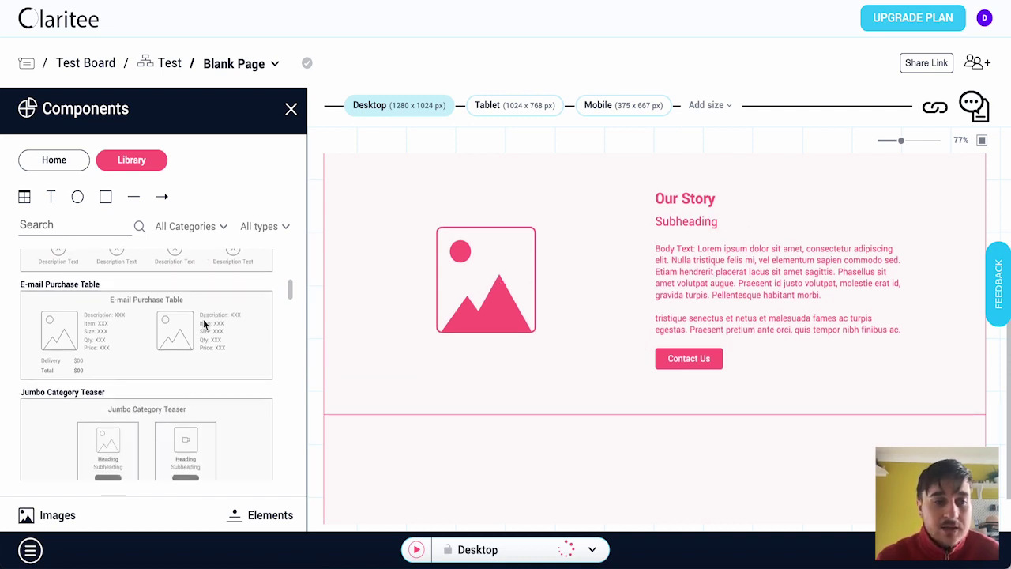
pyautogui.moveTo(203, 310); pyautogui.dragTo(482, 447)
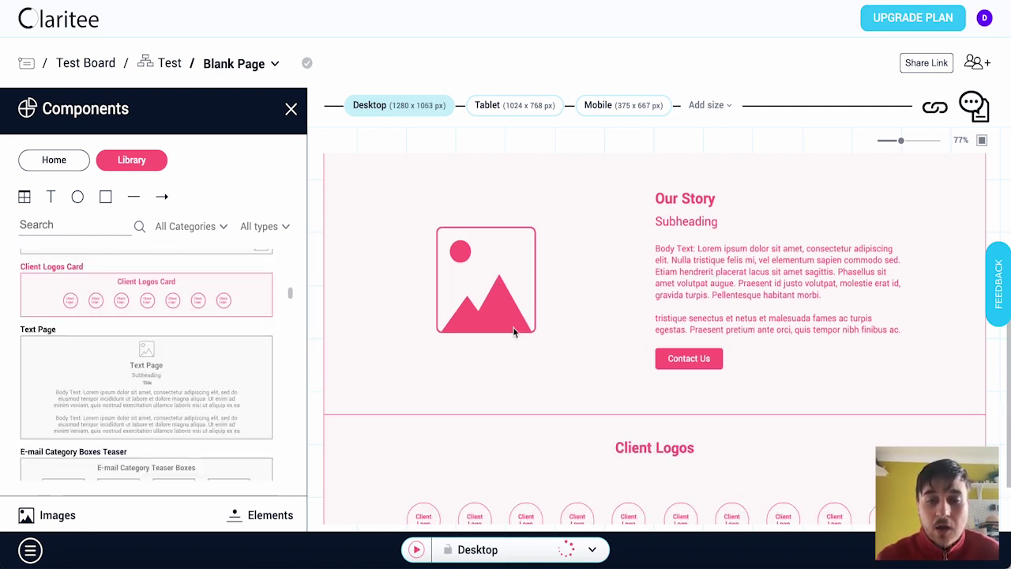
pyautogui.scroll(-1, 512, 332)
pyautogui.scroll(-6, 214, 355)
pyautogui.moveTo(190, 301); pyautogui.dragTo(429, 502)
pyautogui.scroll(-5, 488, 303)
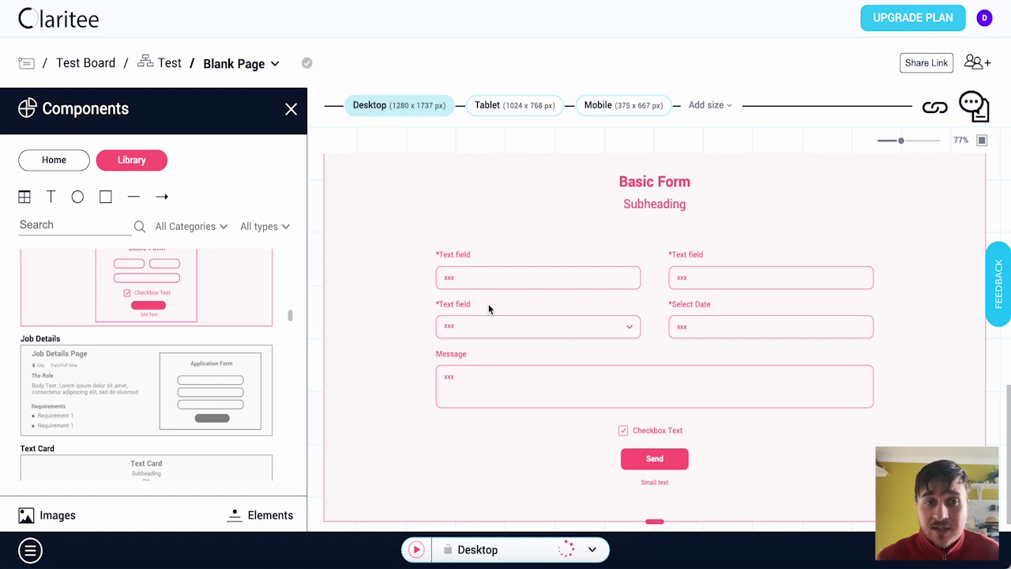
pyautogui.scroll(10, 509, 195)
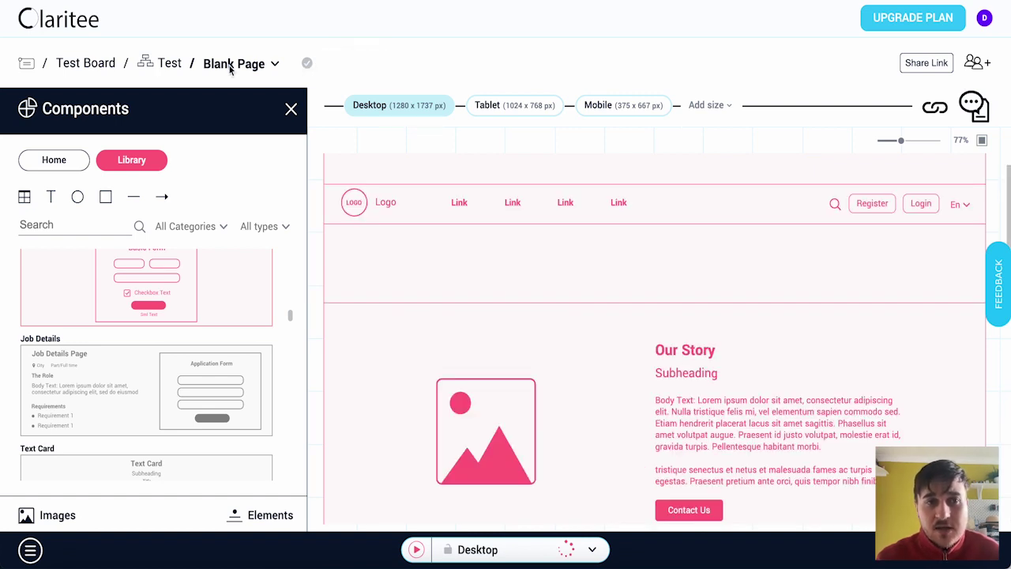
# Back in the Test sitemap, add another Blank Page beneath the first Blank Page
pyautogui.click(166, 63)
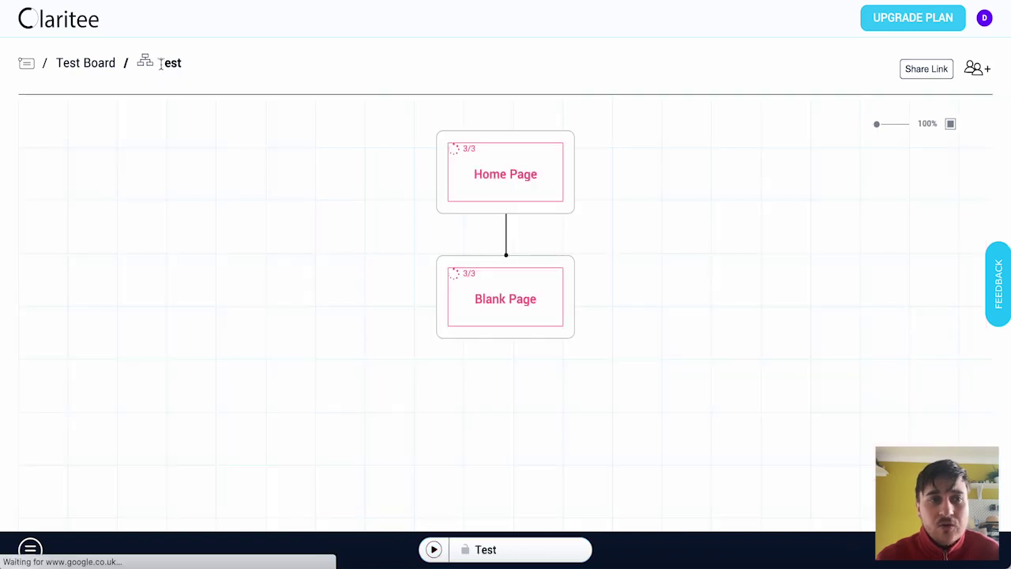
pyautogui.moveTo(533, 307)
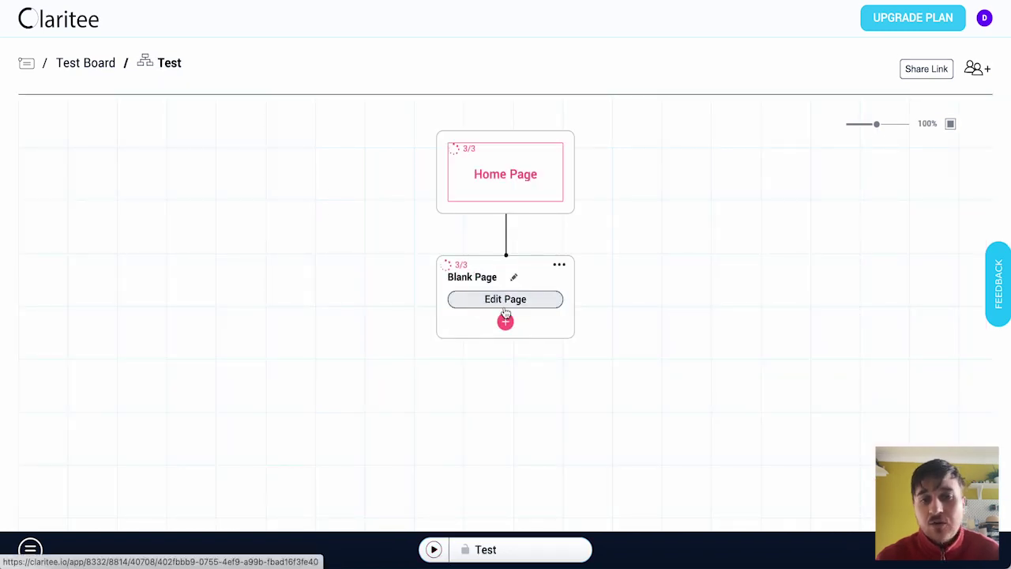
pyautogui.click(509, 328)
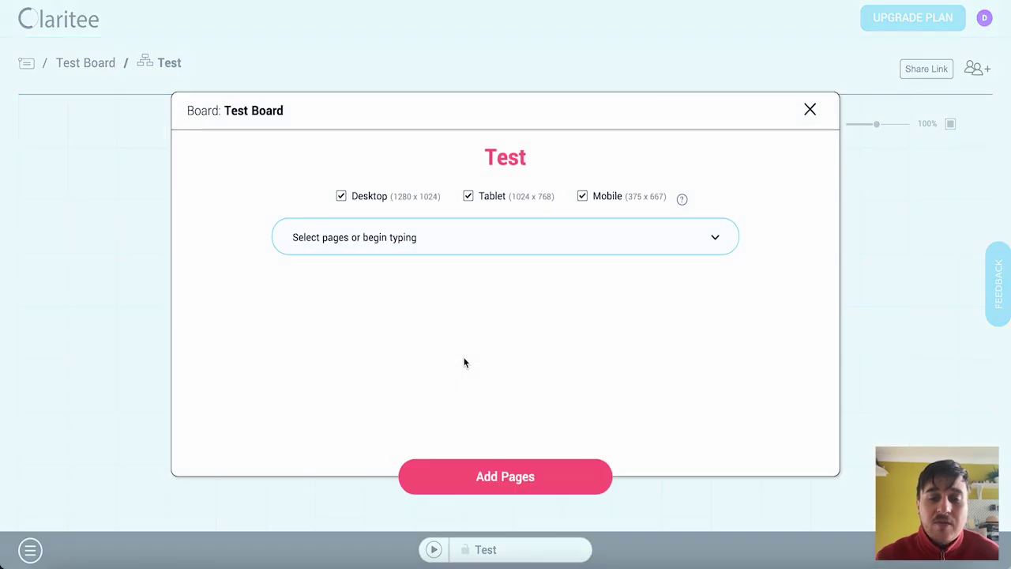
pyautogui.click(451, 250)
pyautogui.click(395, 273)
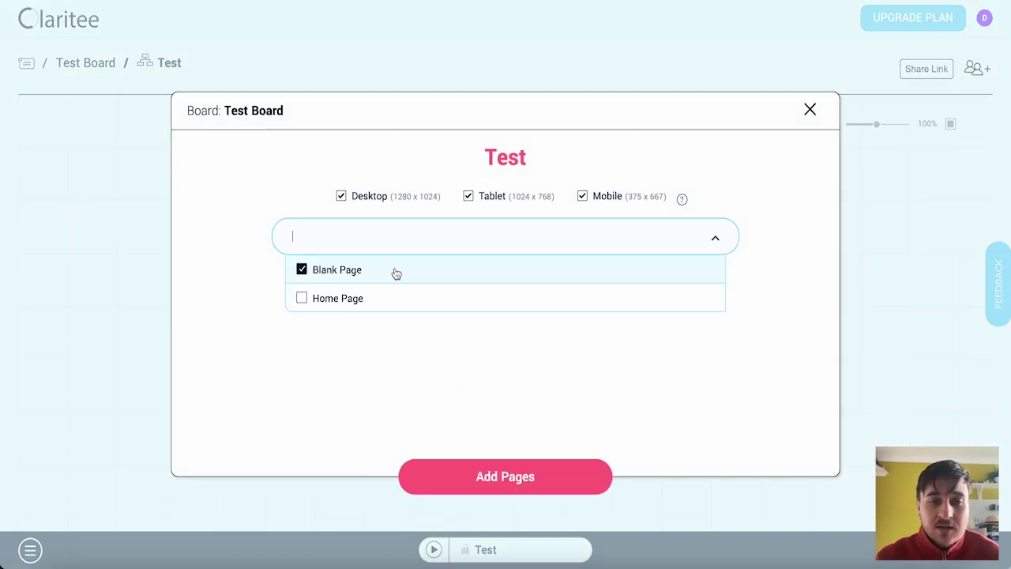
pyautogui.click(512, 479)
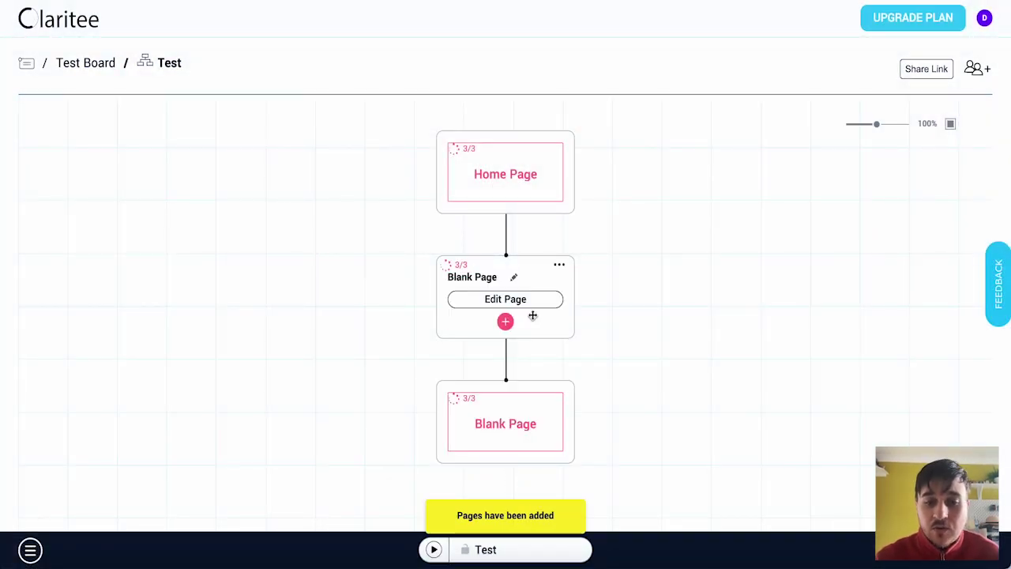
# Preview the project's pages full-screen, then return to the Dashboard of boards
pyautogui.scroll(-5, 533, 313)
pyautogui.scroll(4, 533, 313)
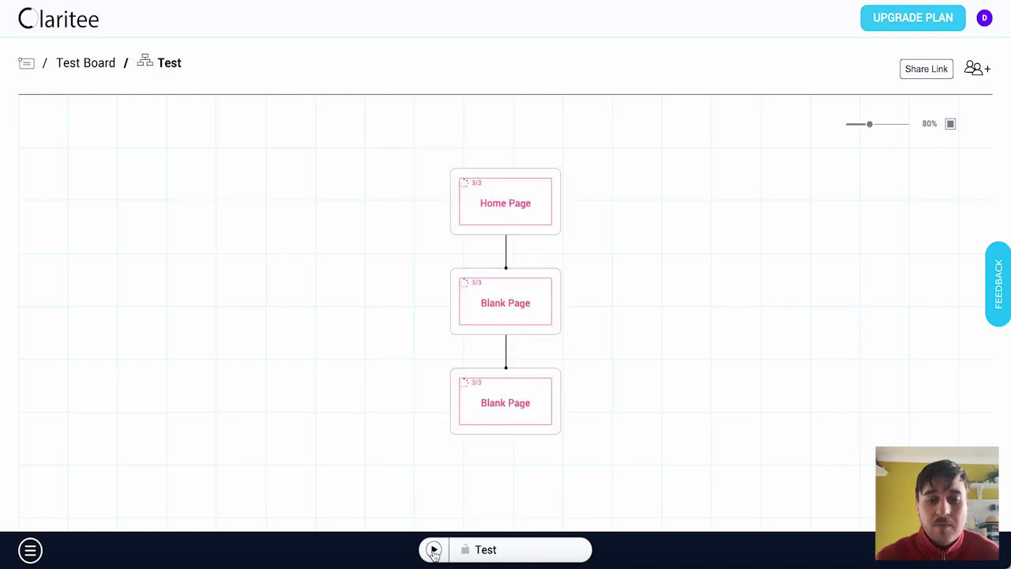
pyautogui.click(434, 551)
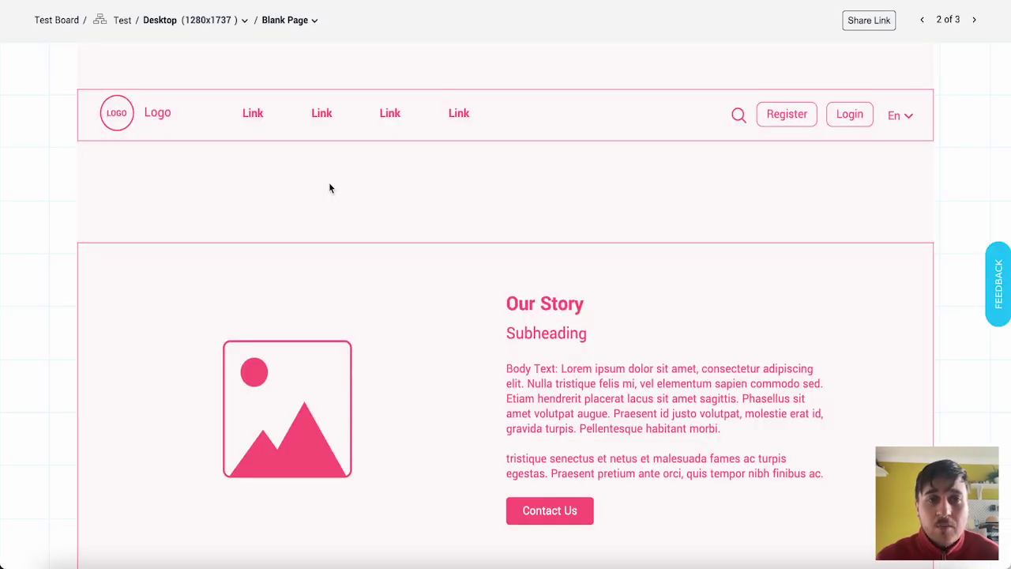
pyautogui.click(387, 1)
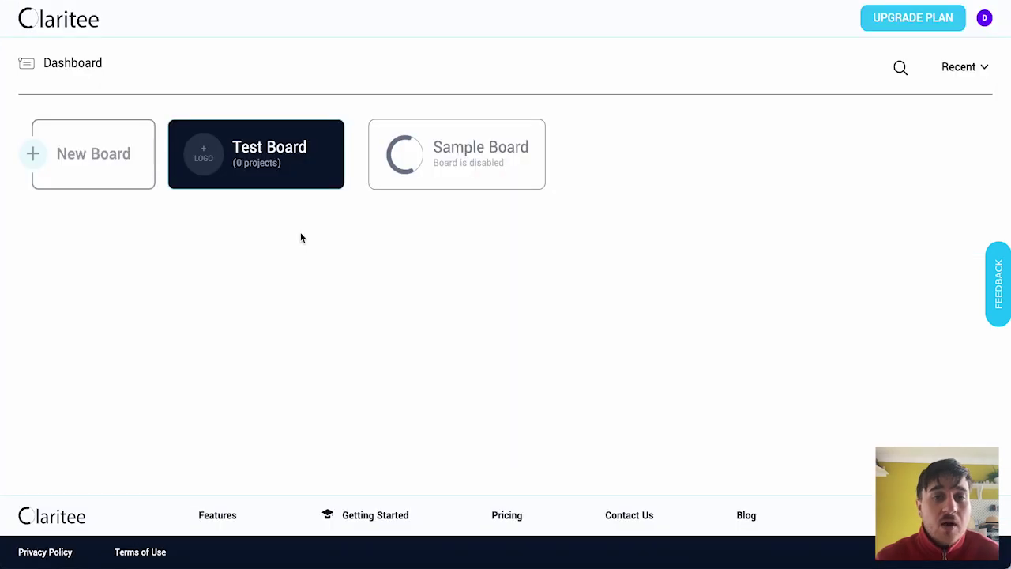
# Leave the Recent sort unchanged and open the board search on the Dashboard
pyautogui.click(973, 68)
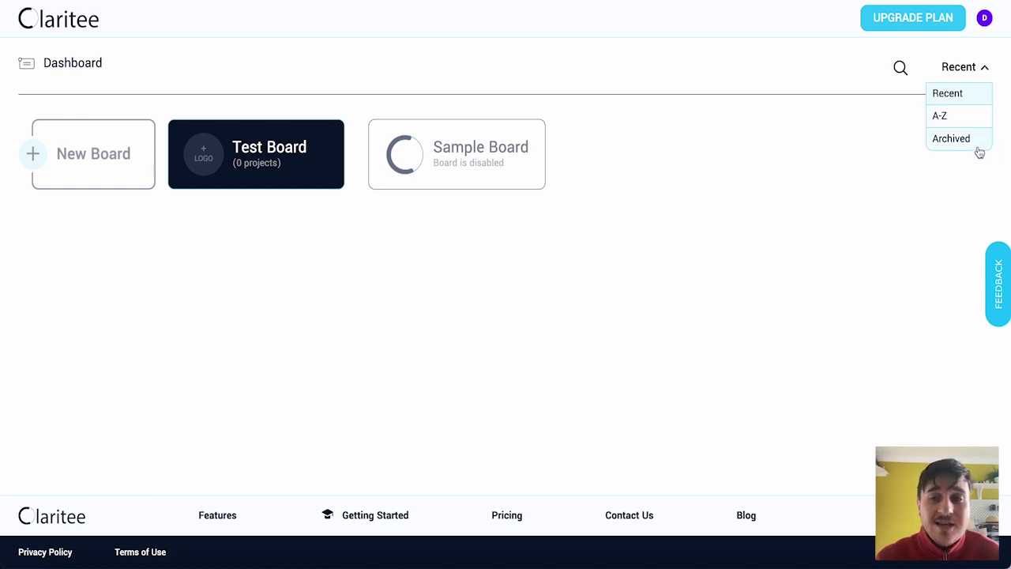
pyautogui.click(965, 68)
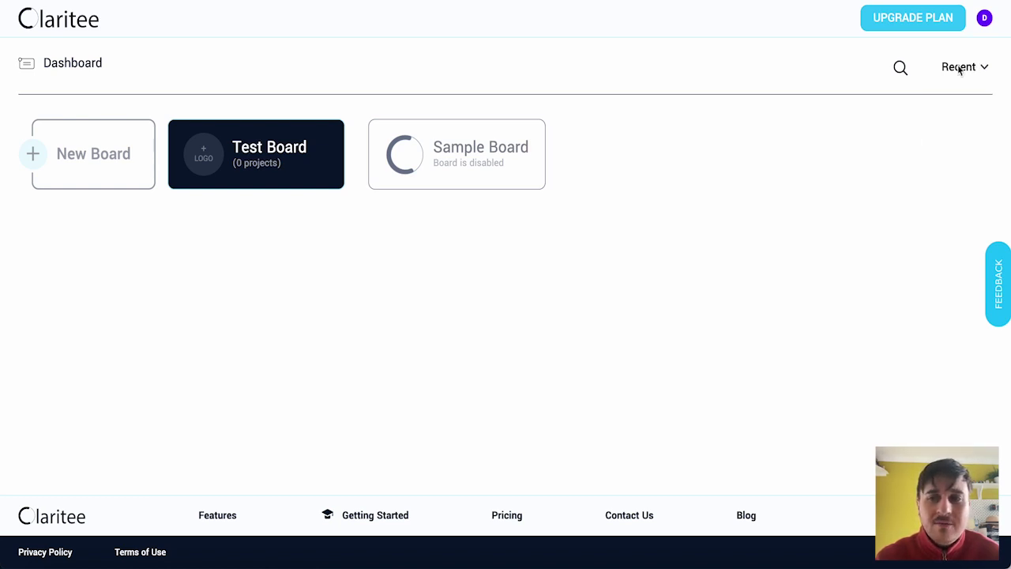
pyautogui.click(899, 68)
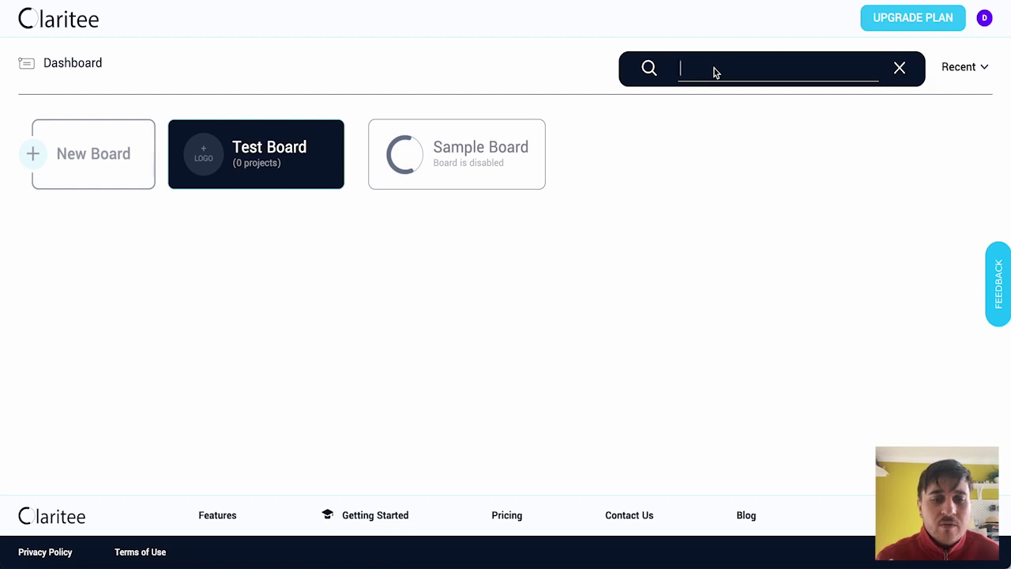